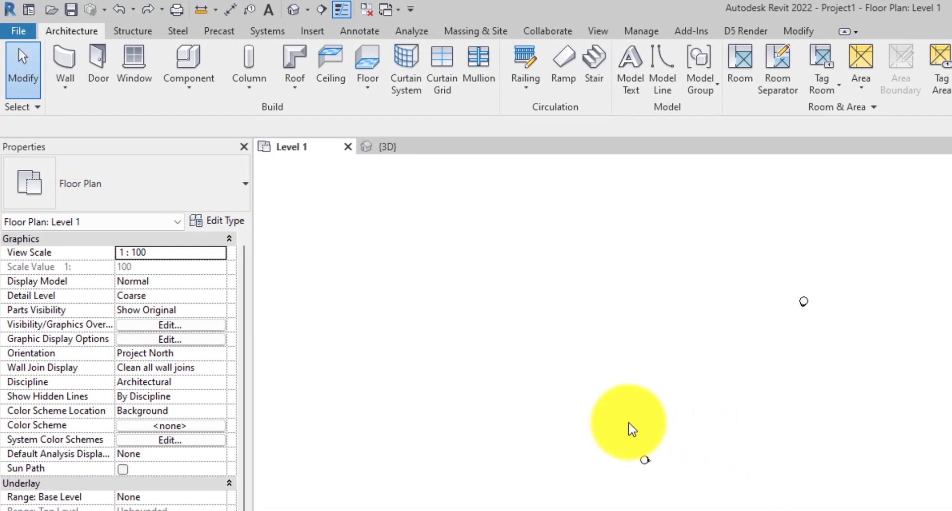
- Draw four chained masonry walls as a closed rectangle on Level 1 and view them in 3D
{"action": "left_click", "coordinate": [66, 61]}
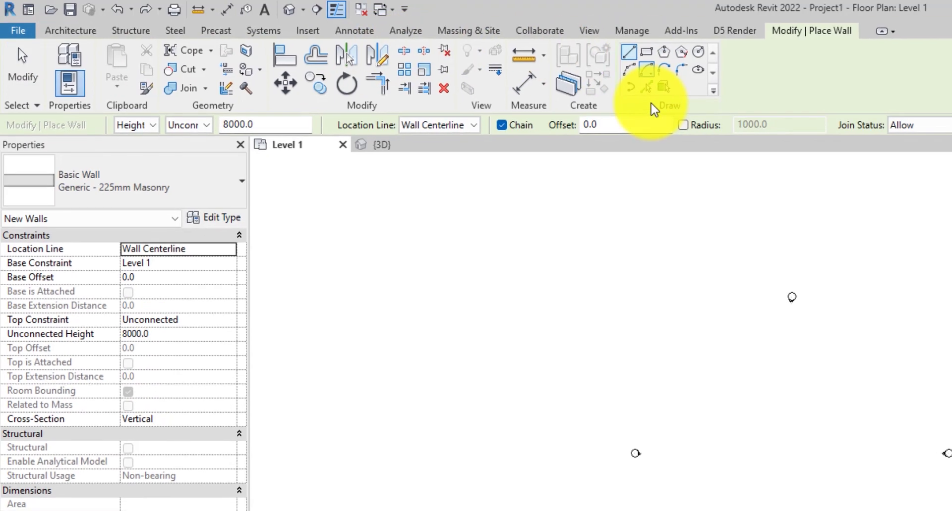
{"action": "left_click", "coordinate": [719, 362]}
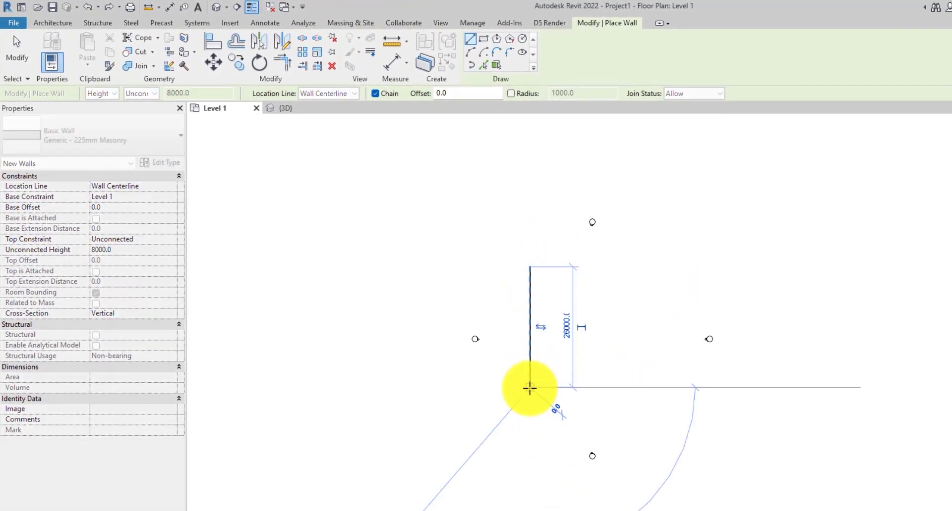
{"action": "left_click", "coordinate": [529, 387]}
{"action": "left_click", "coordinate": [650, 388]}
{"action": "left_click", "coordinate": [651, 267]}
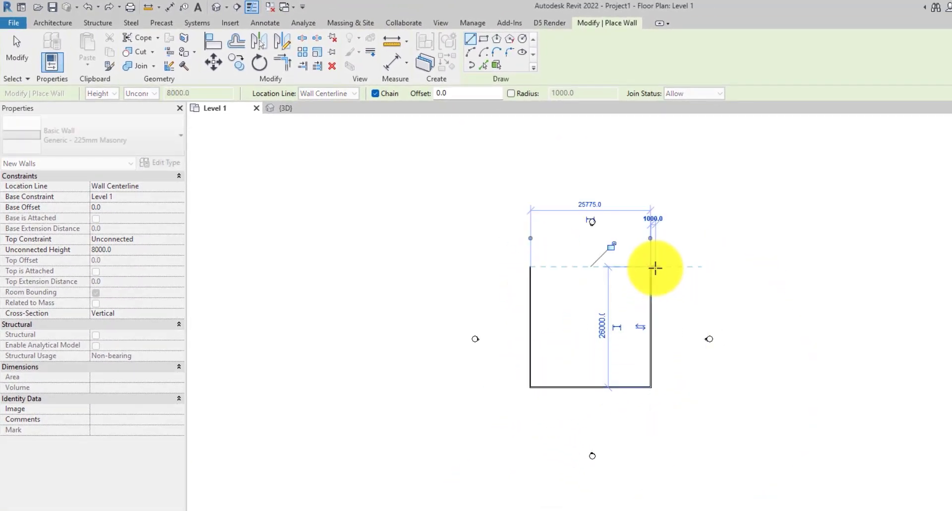
{"action": "left_click", "coordinate": [529, 266]}
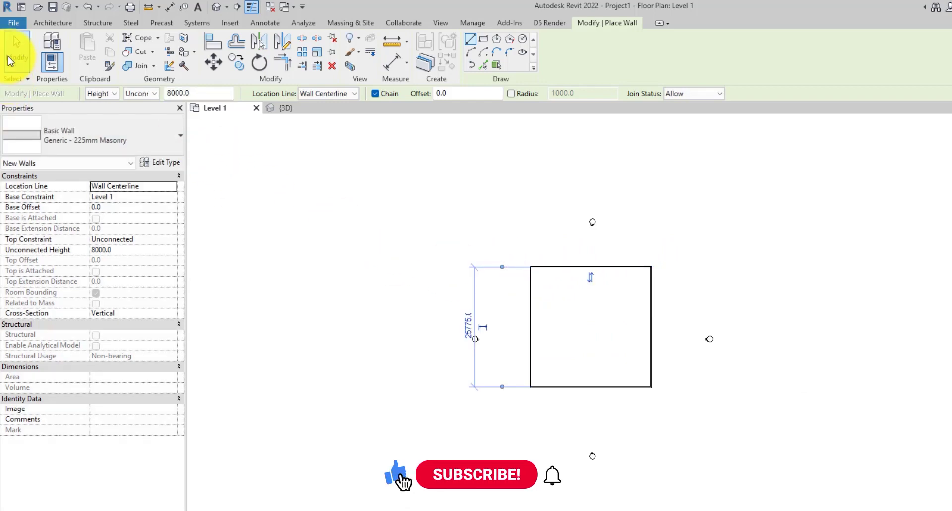
{"action": "left_click", "coordinate": [12, 55]}
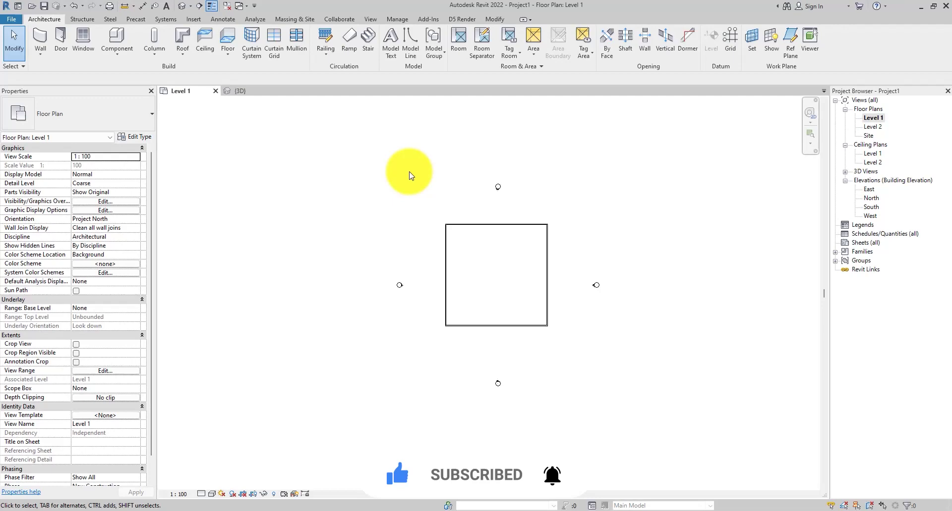
{"action": "left_click", "coordinate": [182, 6]}
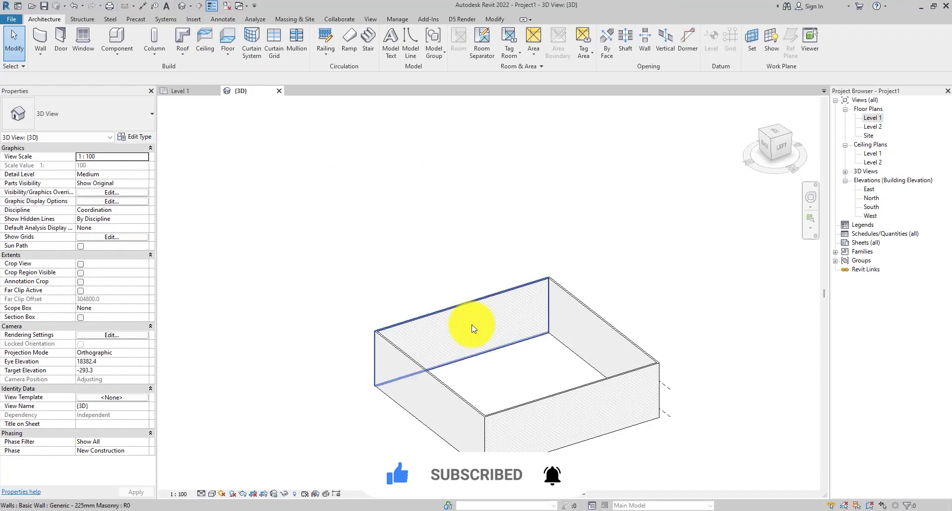
{"action": "scroll", "coordinate": [473, 317], "scroll_direction": "down", "scroll_amount": 3}
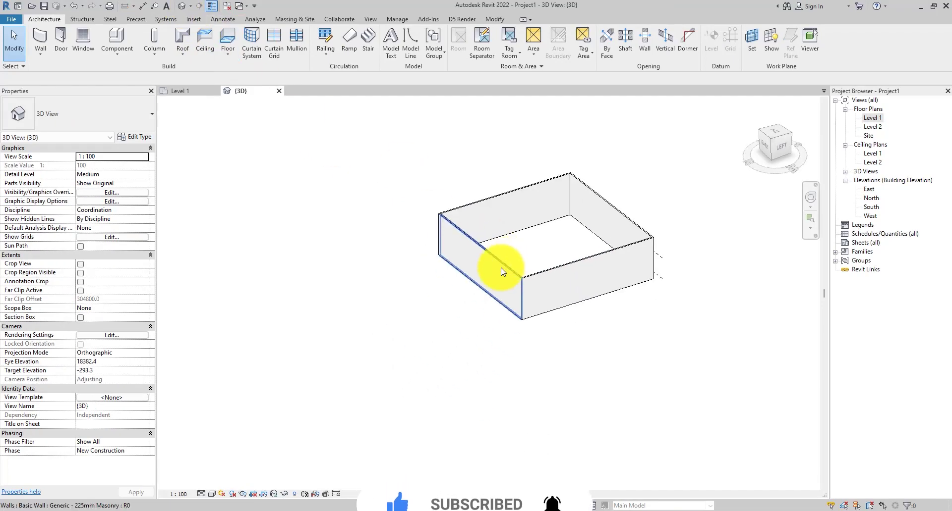
- Set the front-left wall's Cross-Section to Slanted and enter 30 for Angle From Vertical
{"action": "left_click", "coordinate": [506, 260]}
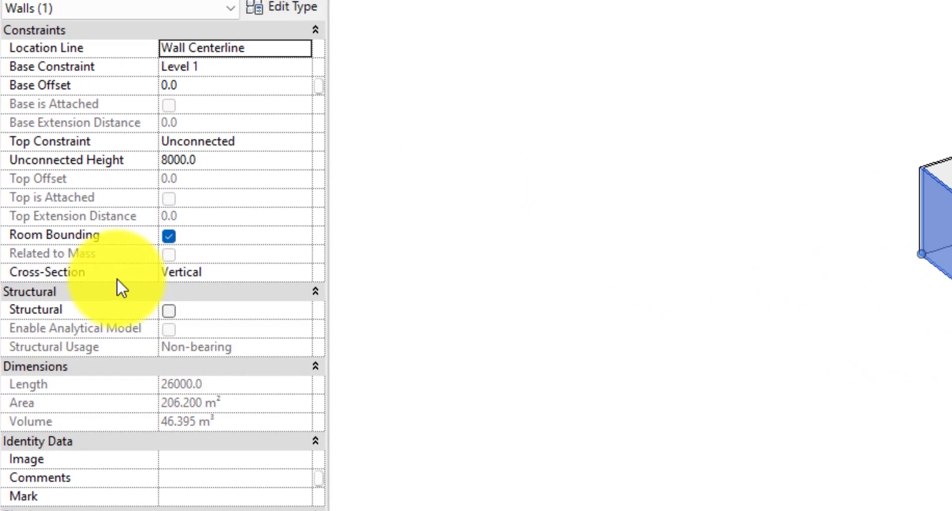
{"action": "left_click", "coordinate": [292, 275]}
{"action": "left_click", "coordinate": [301, 274]}
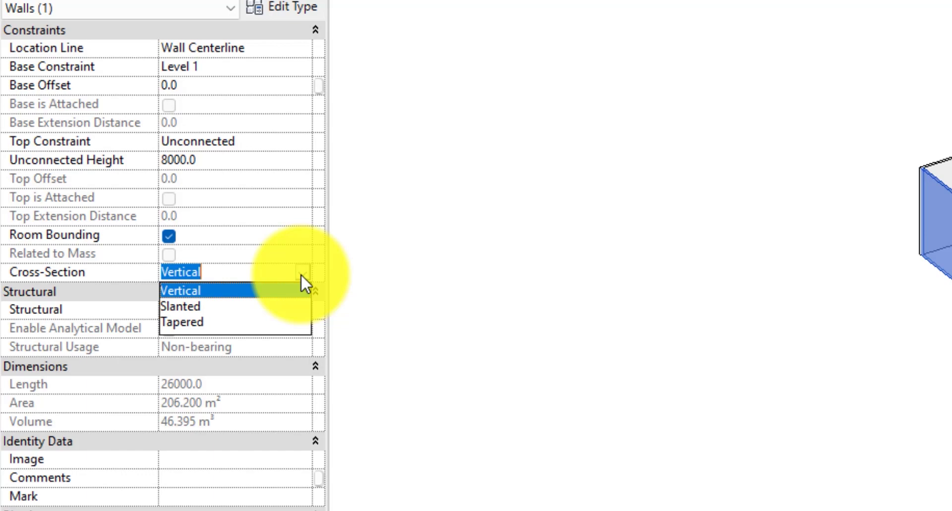
{"action": "left_click", "coordinate": [188, 306]}
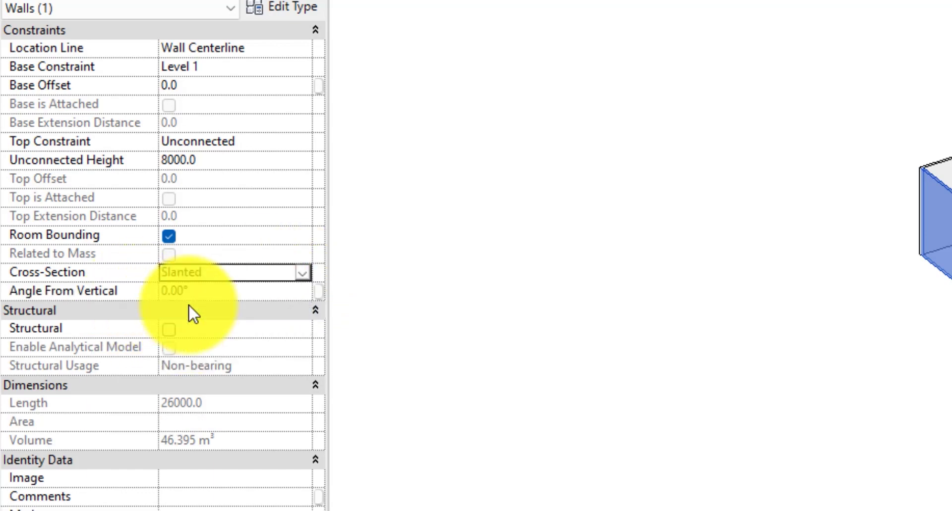
{"action": "left_click", "coordinate": [261, 293]}
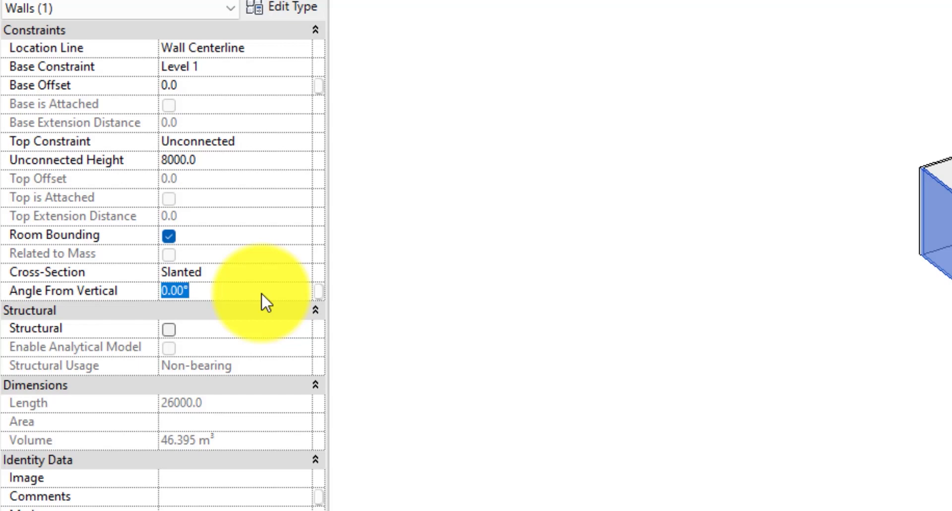
{"action": "type", "text": "30"}
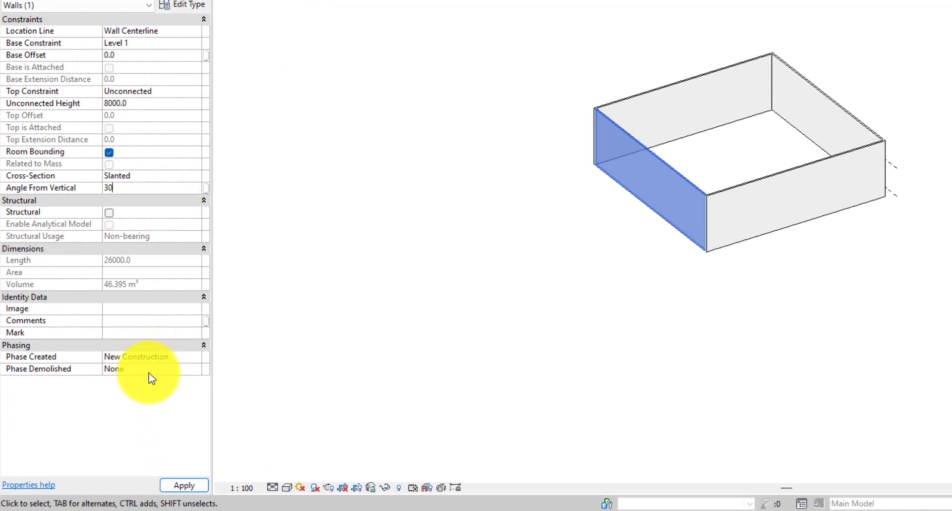
- Apply the 30° slant, then change the wall's Angle From Vertical to -30°
{"action": "left_click", "coordinate": [191, 488]}
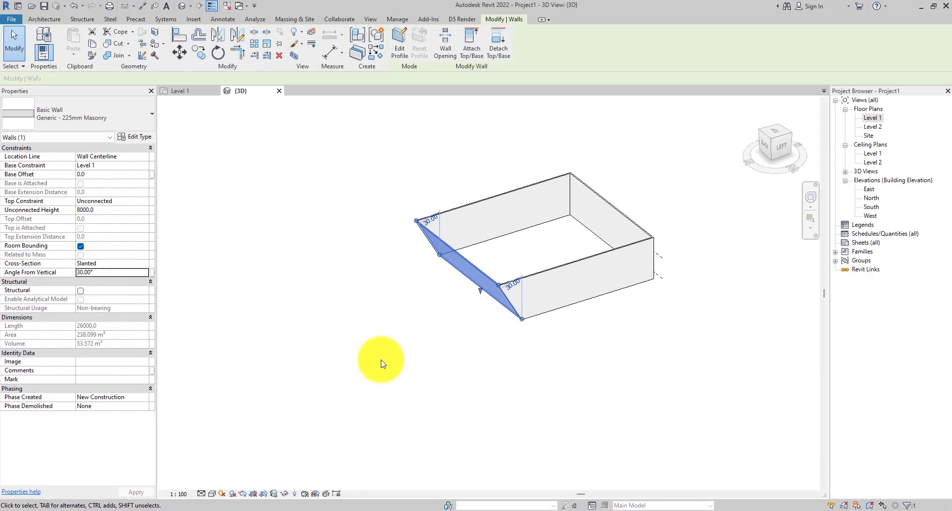
{"action": "middle_click_drag", "start_coordinate": [347, 314], "coordinate": [545, 353], "text": "shift"}
{"action": "middle_click_drag", "start_coordinate": [590, 289], "coordinate": [510, 339], "text": "shift"}
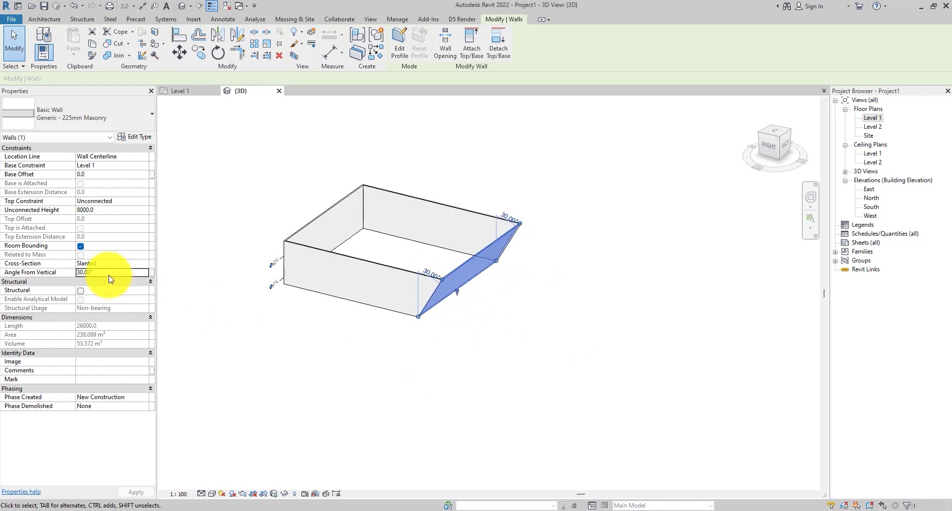
{"action": "left_click", "coordinate": [79, 273]}
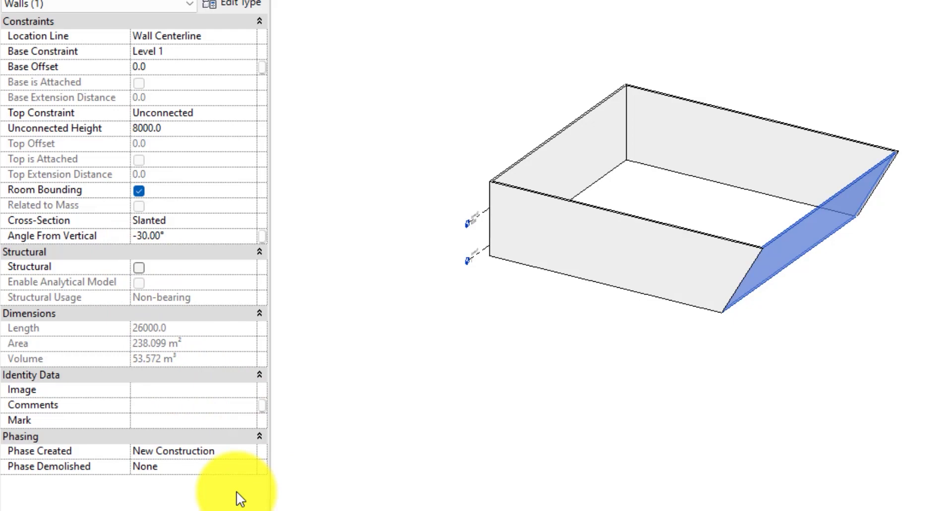
{"action": "left_click", "coordinate": [686, 454]}
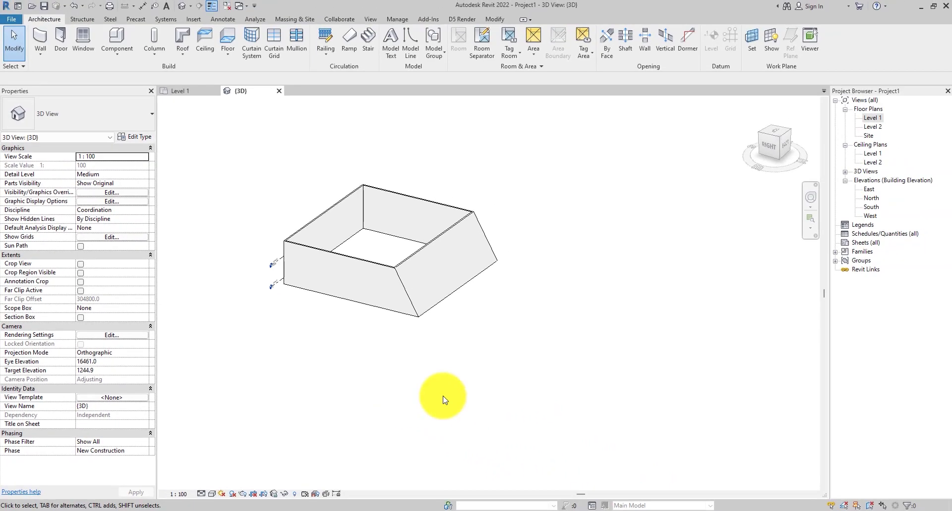
{"action": "middle_click_drag", "start_coordinate": [598, 331], "coordinate": [575, 329], "text": "shift"}
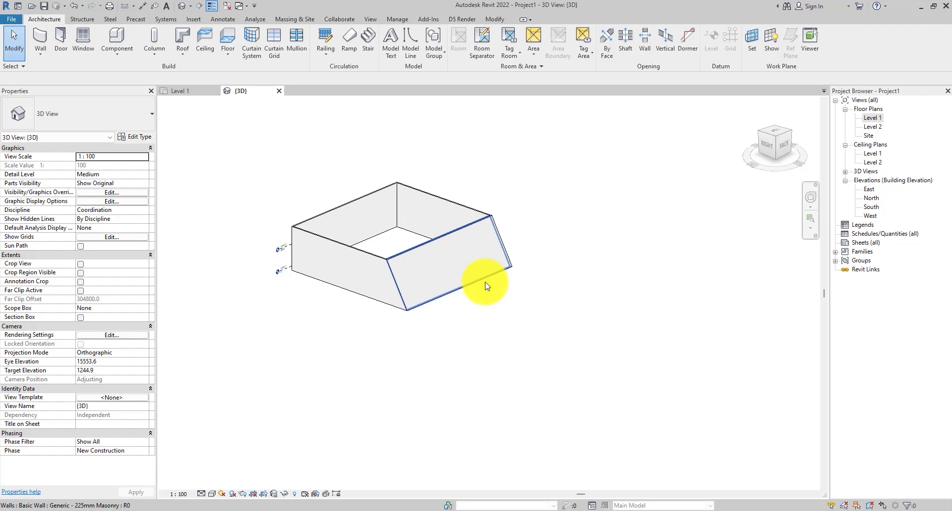
{"action": "scroll", "coordinate": [495, 267], "scroll_direction": "up", "scroll_amount": 4}
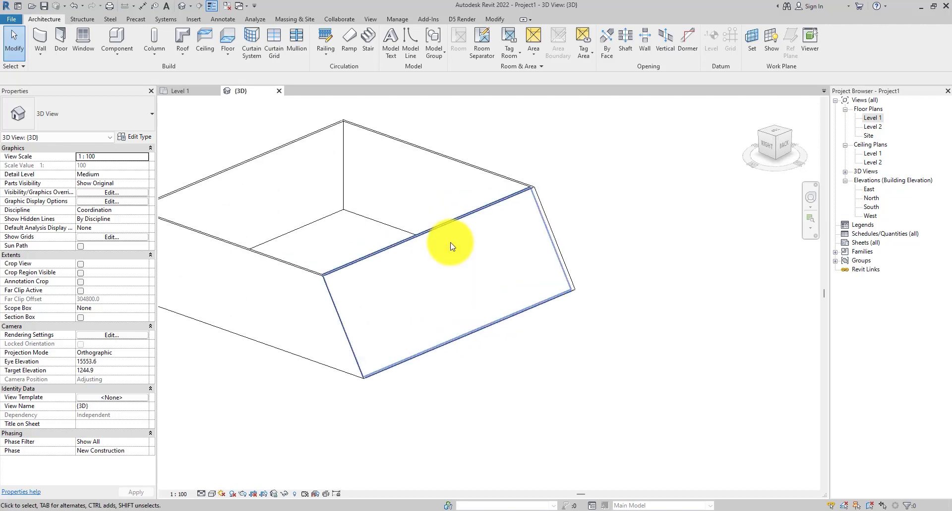
{"action": "scroll", "coordinate": [516, 278], "scroll_direction": "down", "scroll_amount": 2}
{"action": "middle_click_drag", "start_coordinate": [520, 287], "coordinate": [469, 343], "text": "shift"}
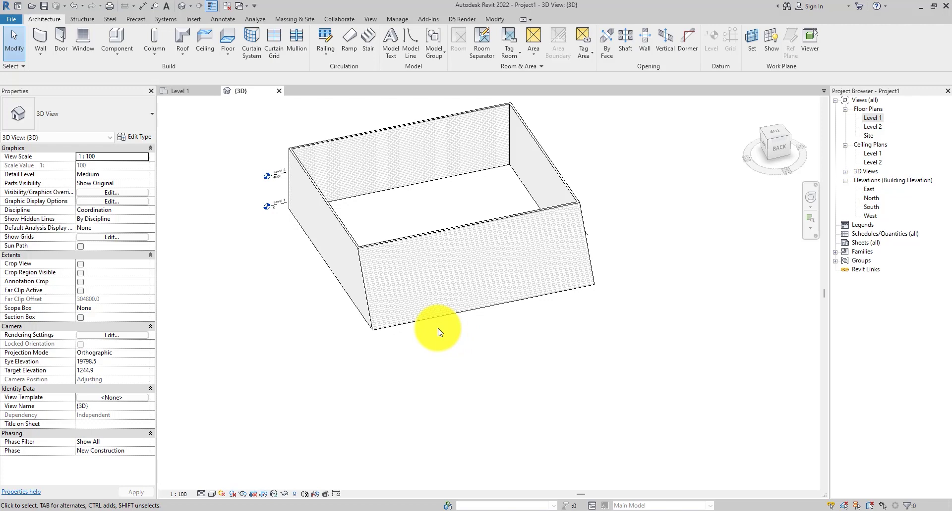
- Select the slanted front wall and open its profile with Edit Profile
{"action": "left_click", "coordinate": [433, 313]}
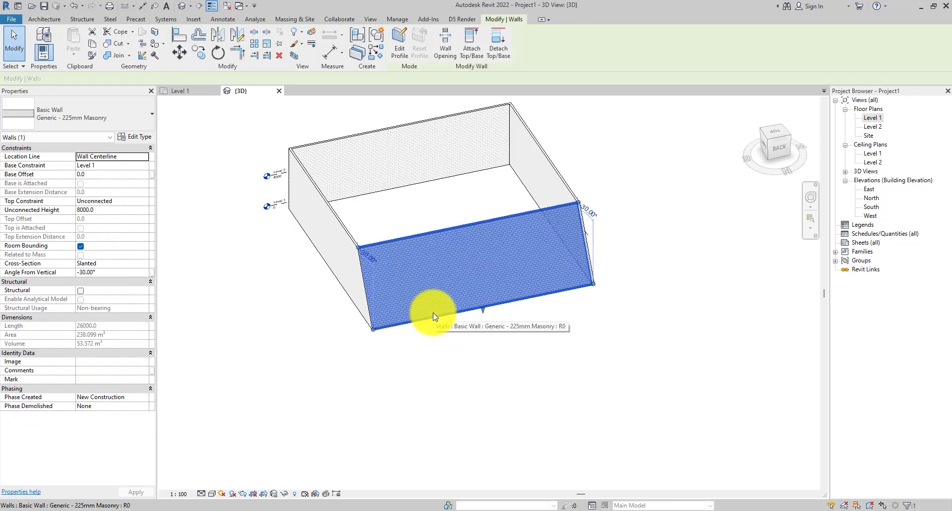
{"action": "double_click", "coordinate": [433, 313]}
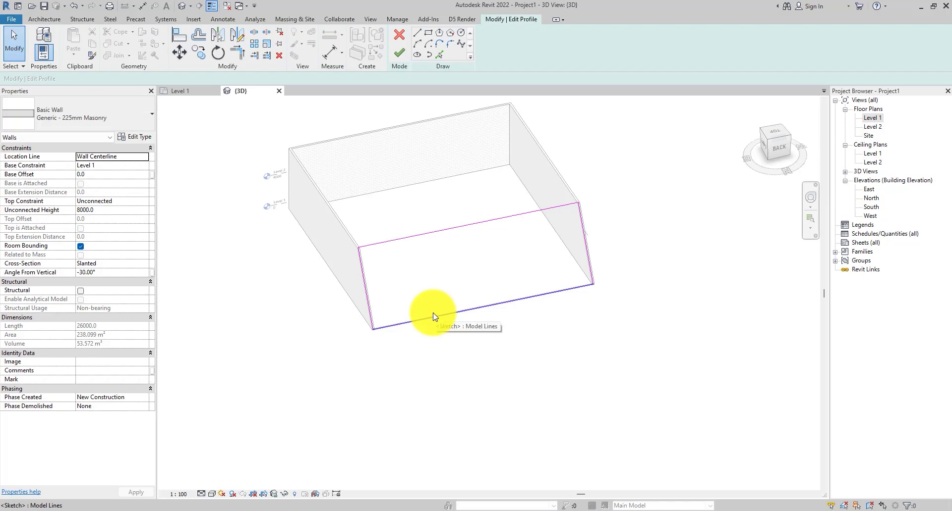
{"action": "left_click", "coordinate": [409, 62]}
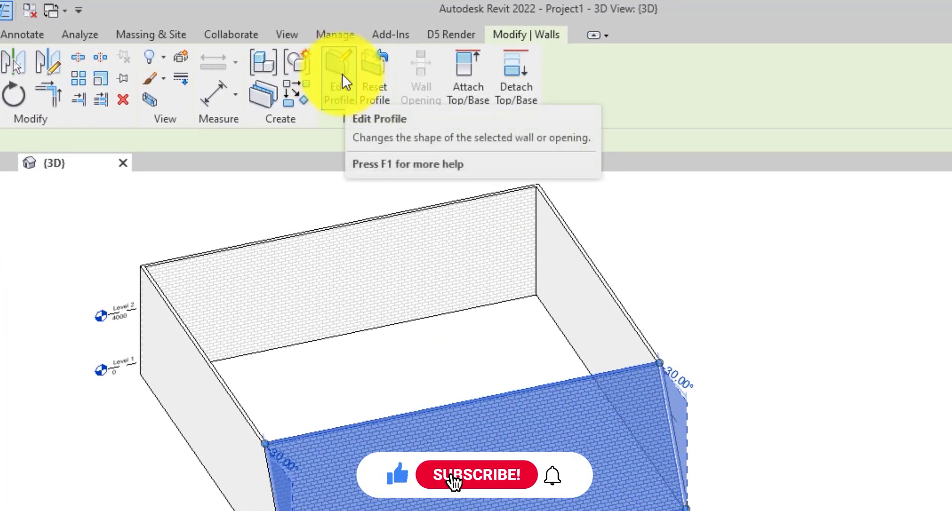
{"action": "left_click", "coordinate": [341, 84]}
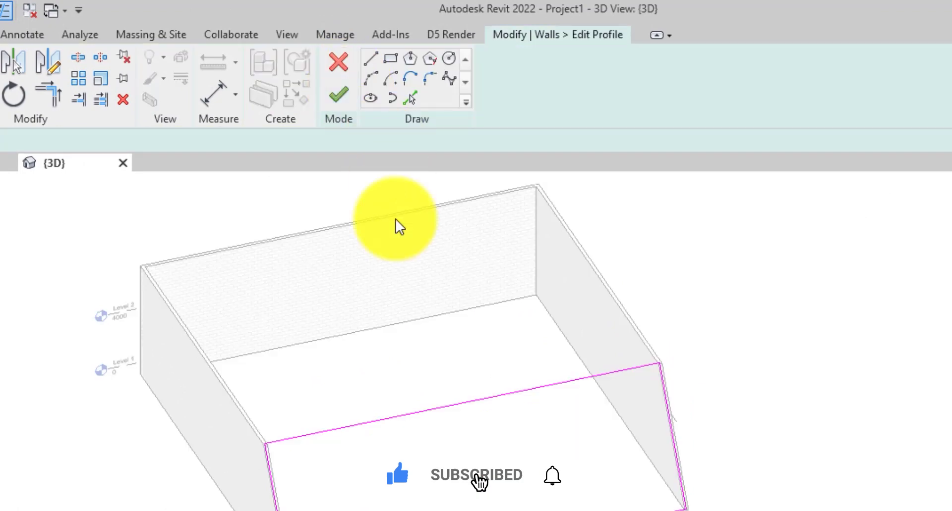
- Sketch the opening's left, top and right sides up from the wall's bottom edge
{"action": "left_click", "coordinate": [375, 60]}
{"action": "left_click", "coordinate": [382, 364]}
{"action": "left_click", "coordinate": [365, 289]}
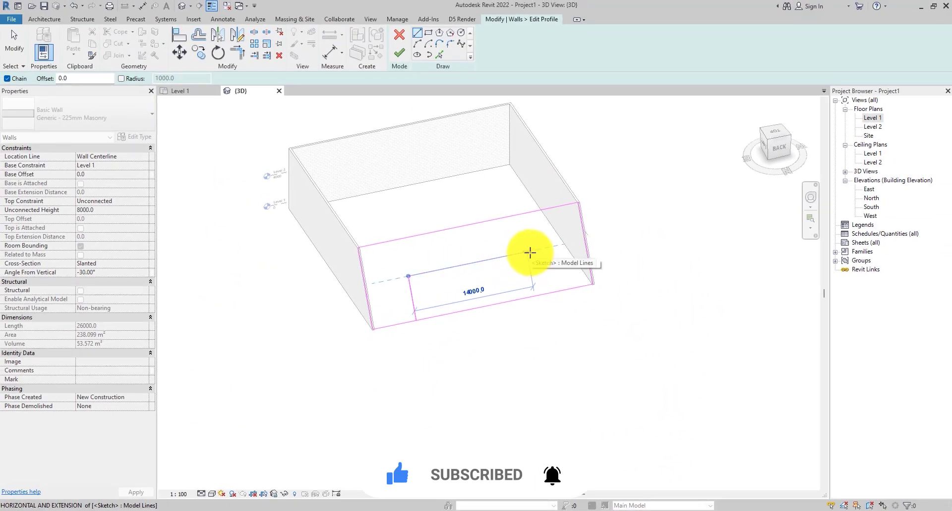
{"action": "left_click", "coordinate": [535, 251]}
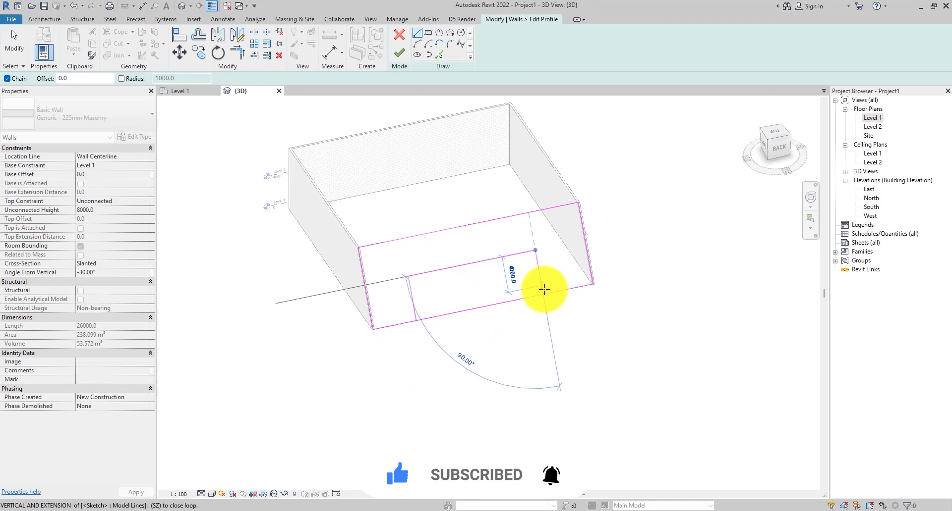
{"action": "left_click", "coordinate": [542, 293]}
{"action": "left_click", "coordinate": [13, 47]}
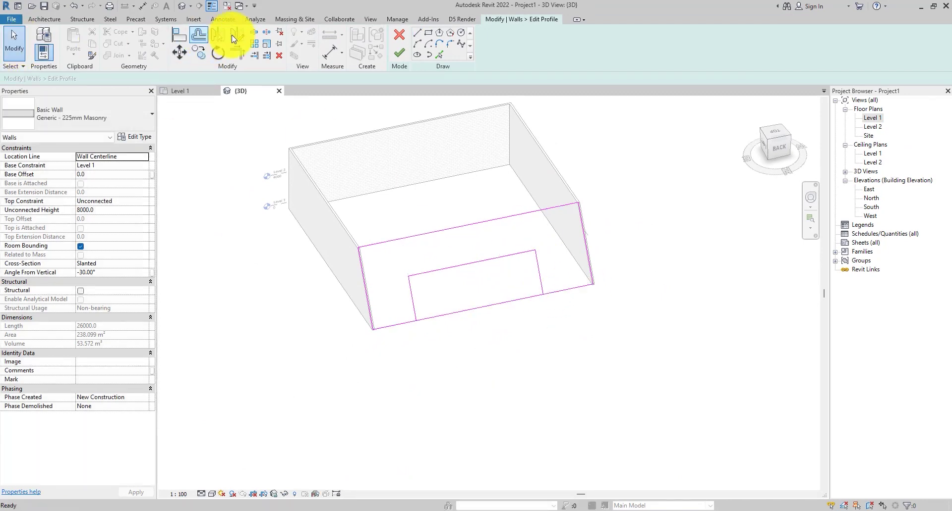
- Split the bottom edge, trim both sides into corners, and finish the profile edit
{"action": "left_click", "coordinate": [255, 31]}
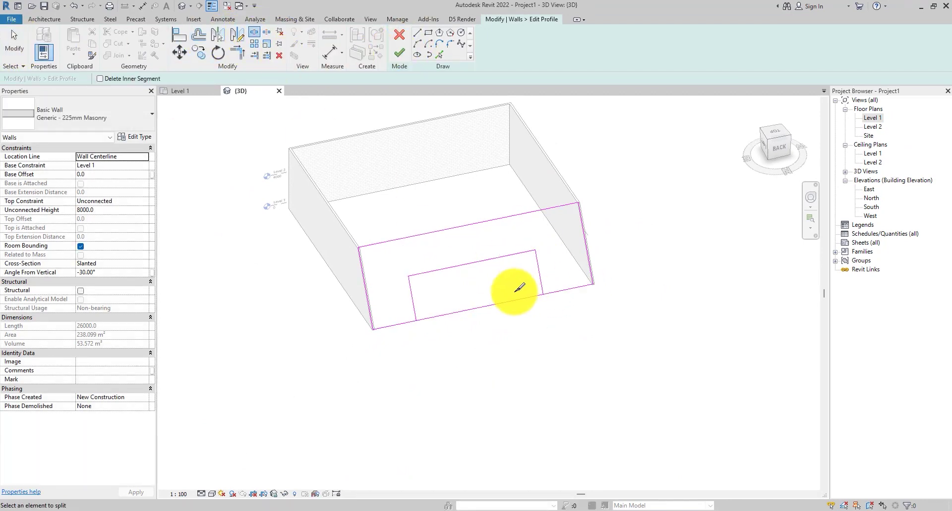
{"action": "left_click", "coordinate": [492, 305]}
{"action": "left_click", "coordinate": [237, 55]}
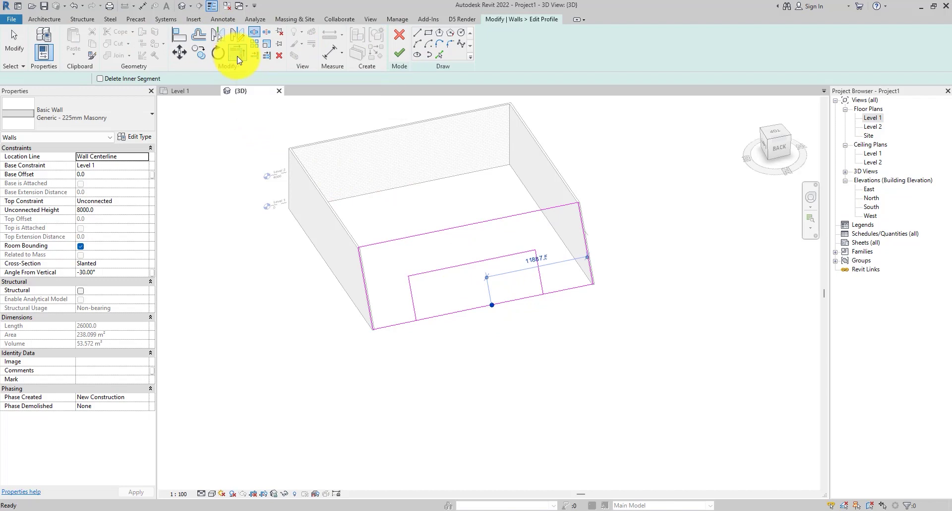
{"action": "left_click", "coordinate": [411, 300]}
{"action": "left_click", "coordinate": [398, 326]}
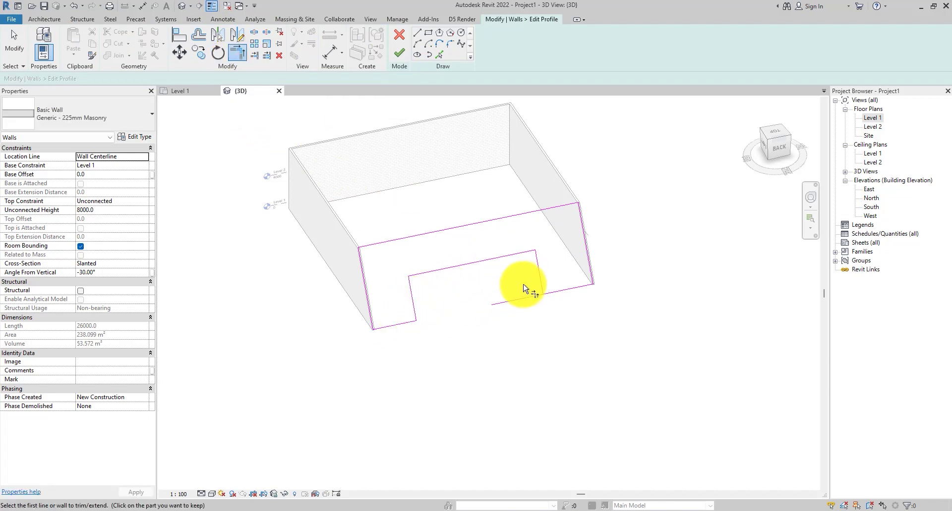
{"action": "left_click", "coordinate": [539, 278]}
{"action": "left_click", "coordinate": [568, 290]}
{"action": "left_click", "coordinate": [404, 55]}
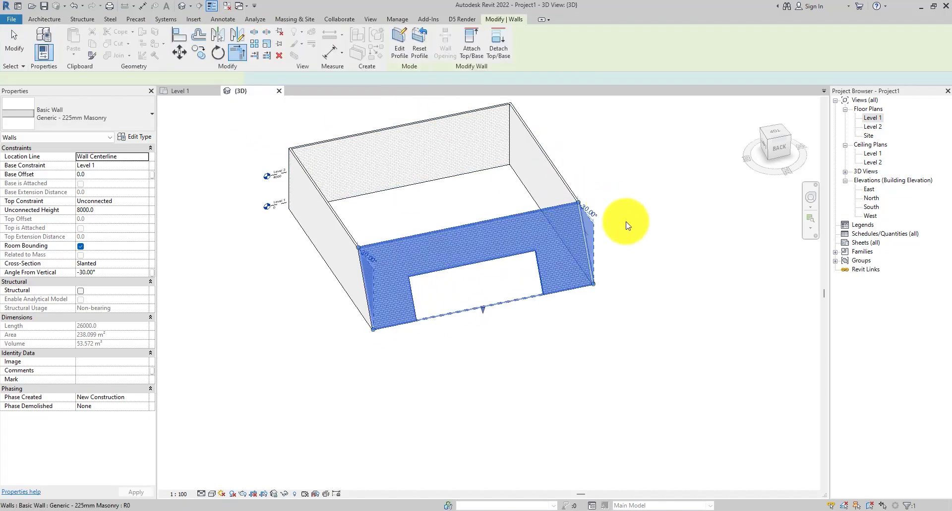
- Reset the slanted front wall's profile to remove the rectangular opening
{"action": "left_click", "coordinate": [658, 242]}
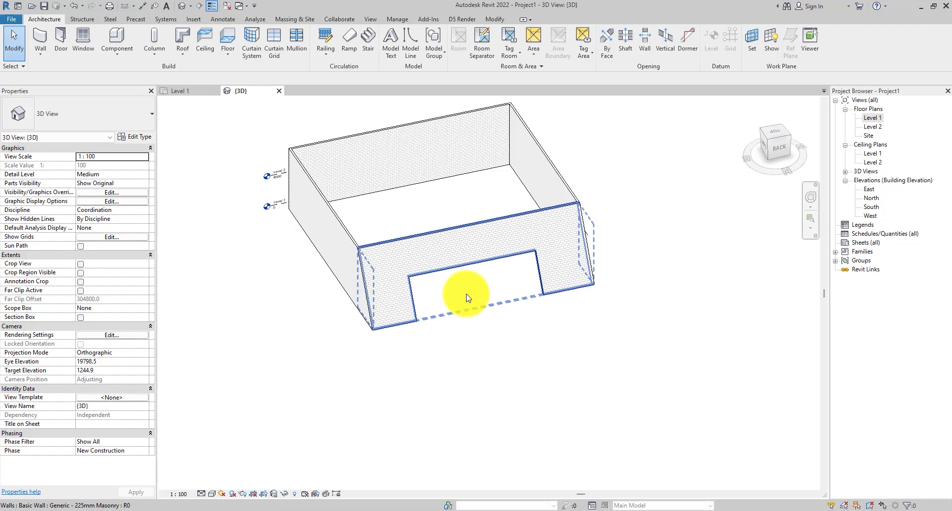
{"action": "left_click", "coordinate": [472, 253]}
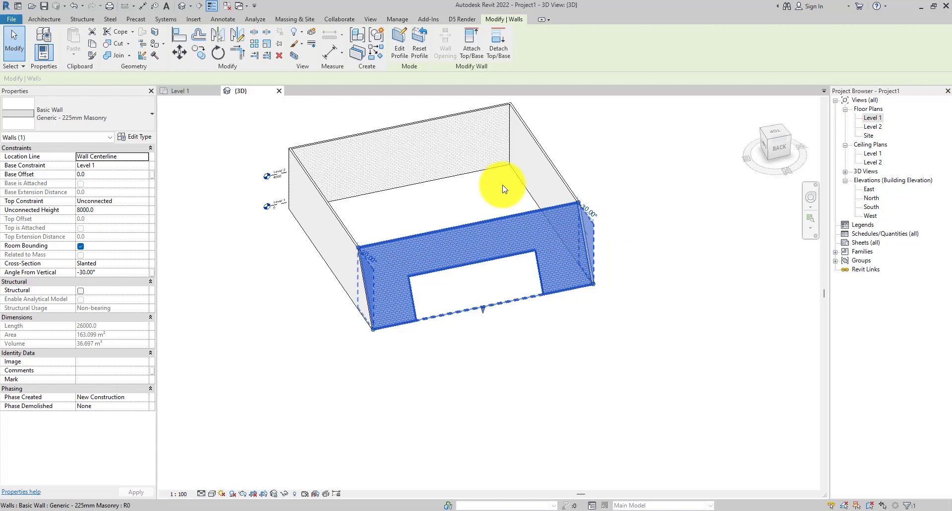
{"action": "left_click", "coordinate": [419, 50]}
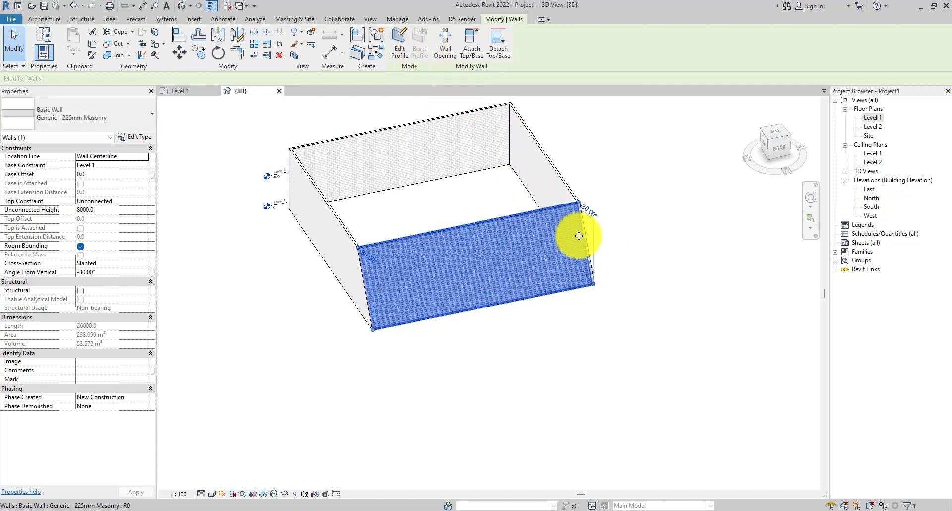
{"action": "left_click", "coordinate": [617, 294]}
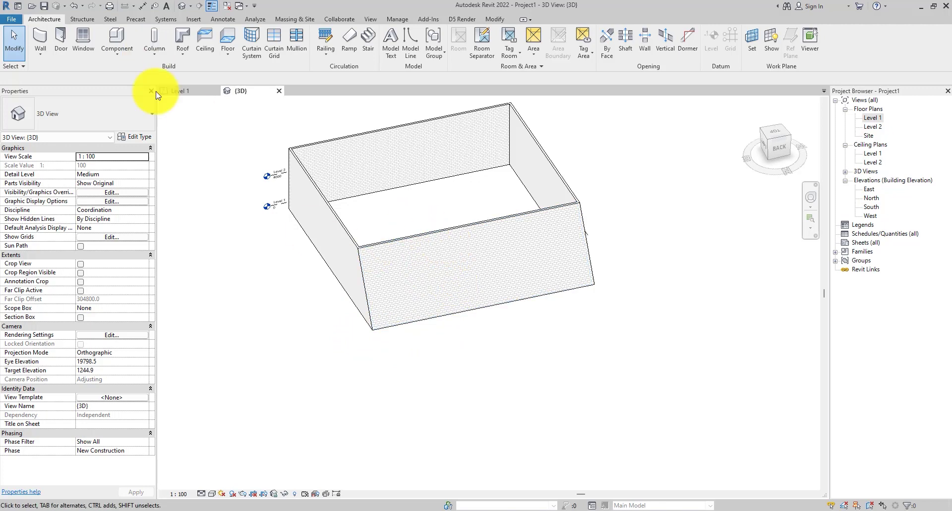
- In the Level 1 plan, place an M_Single-Flush door near the front wall's left end
{"action": "left_click", "coordinate": [64, 40]}
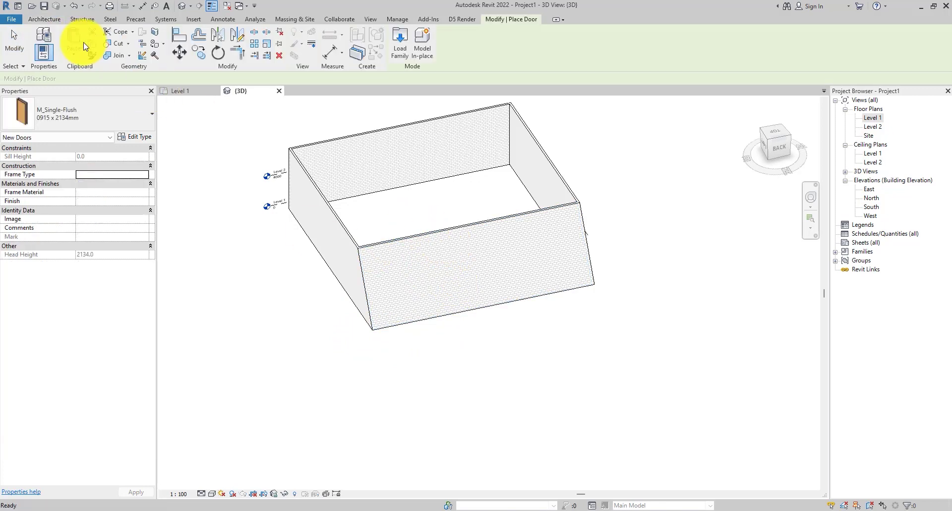
{"action": "double_click", "coordinate": [871, 118]}
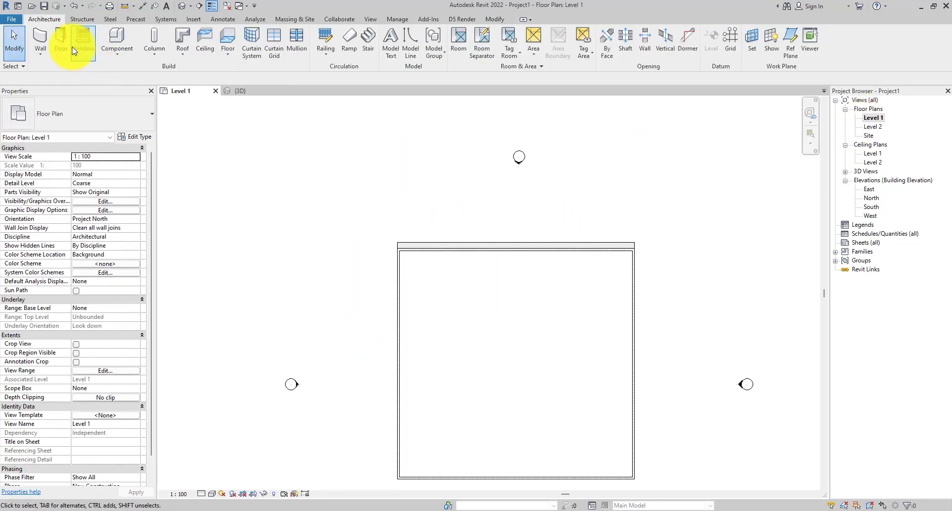
{"action": "left_click", "coordinate": [61, 39]}
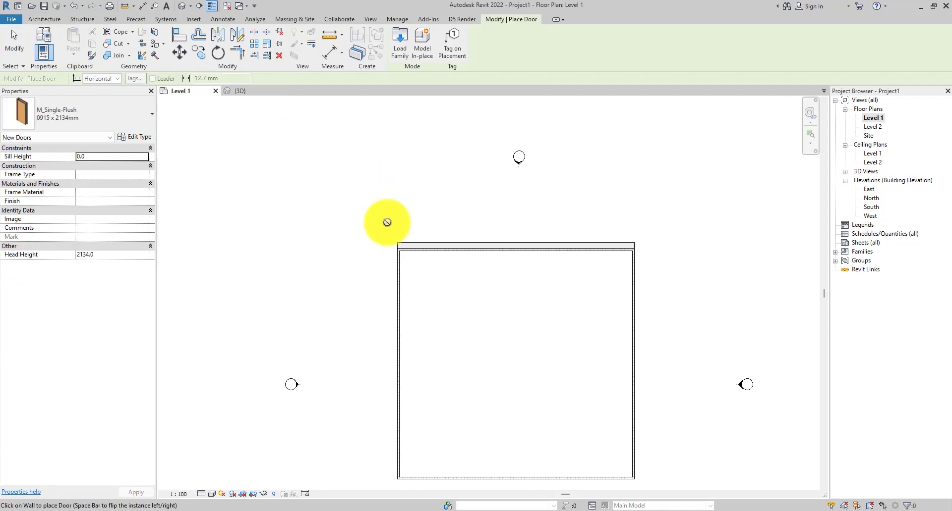
{"action": "left_click", "coordinate": [438, 248]}
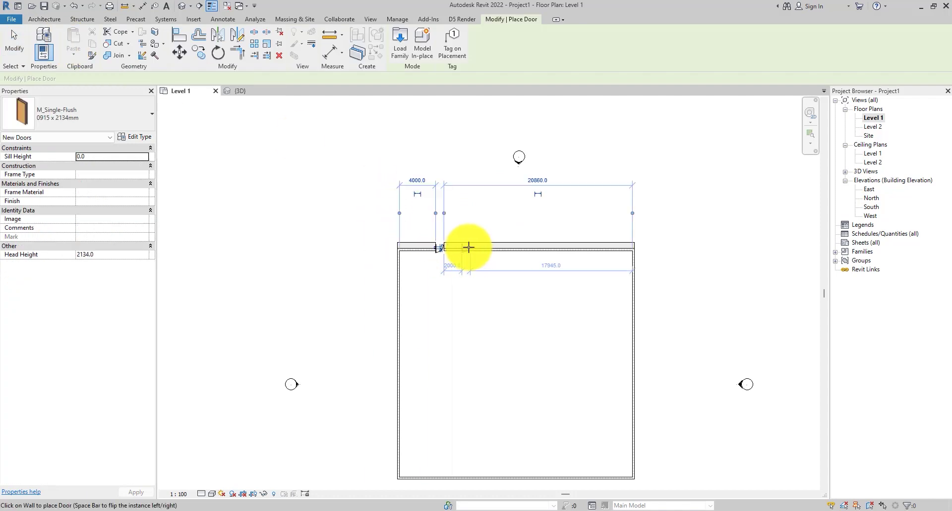
{"action": "left_click", "coordinate": [45, 19]}
- Place two M_Fixed 0406 x 0610mm windows side by side in the front wall
{"action": "left_click", "coordinate": [77, 38]}
{"action": "left_click", "coordinate": [76, 113]}
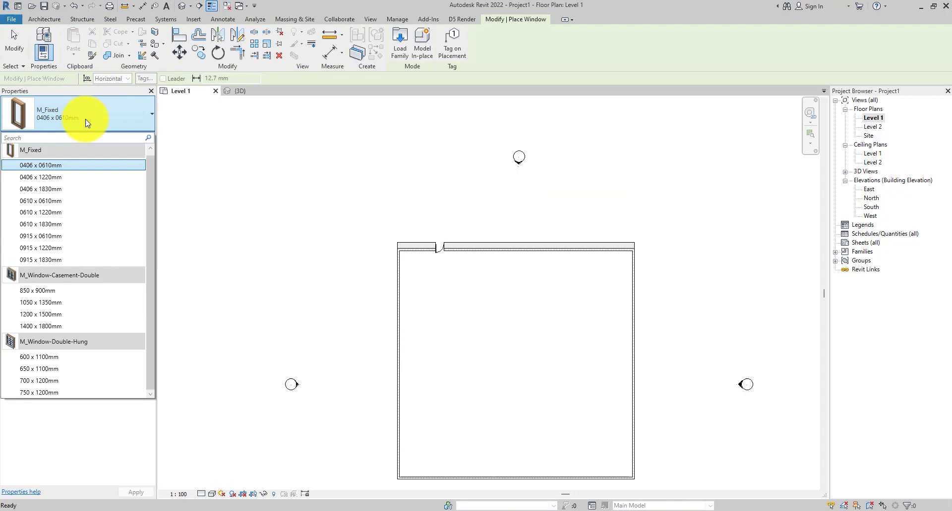
{"action": "left_click", "coordinate": [101, 121]}
{"action": "scroll", "coordinate": [487, 246], "scroll_direction": "up", "scroll_amount": 2}
{"action": "left_click", "coordinate": [487, 247]}
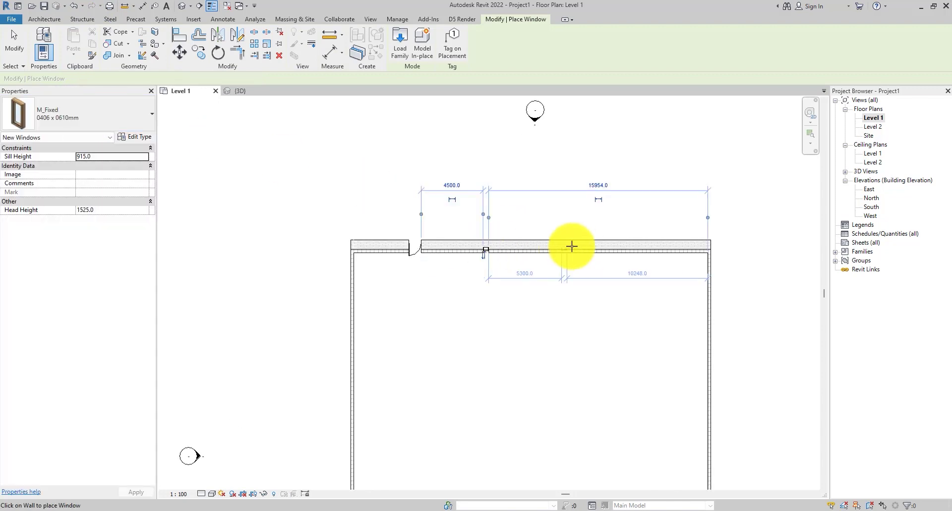
{"action": "left_click", "coordinate": [513, 247]}
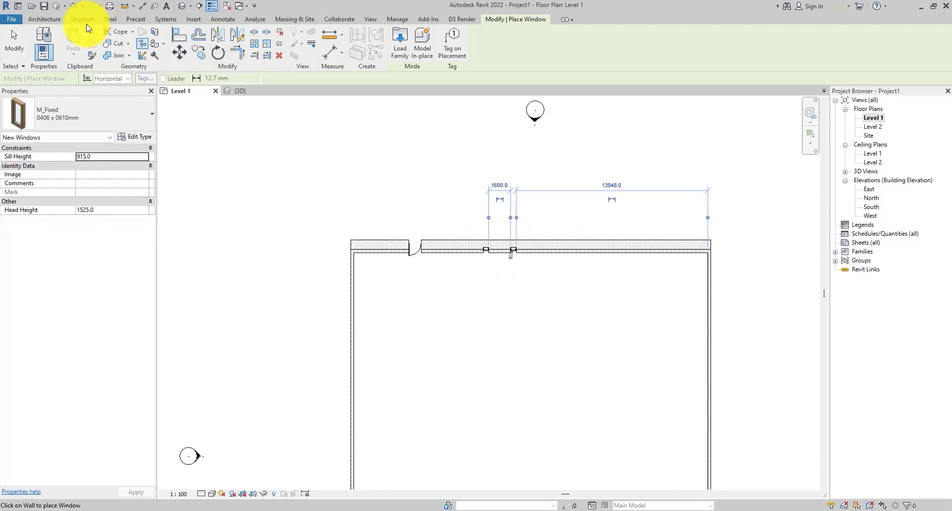
{"action": "left_click", "coordinate": [44, 19]}
- Place a second single-flush door toward the wall's right end and view in 3D
{"action": "left_click", "coordinate": [59, 42]}
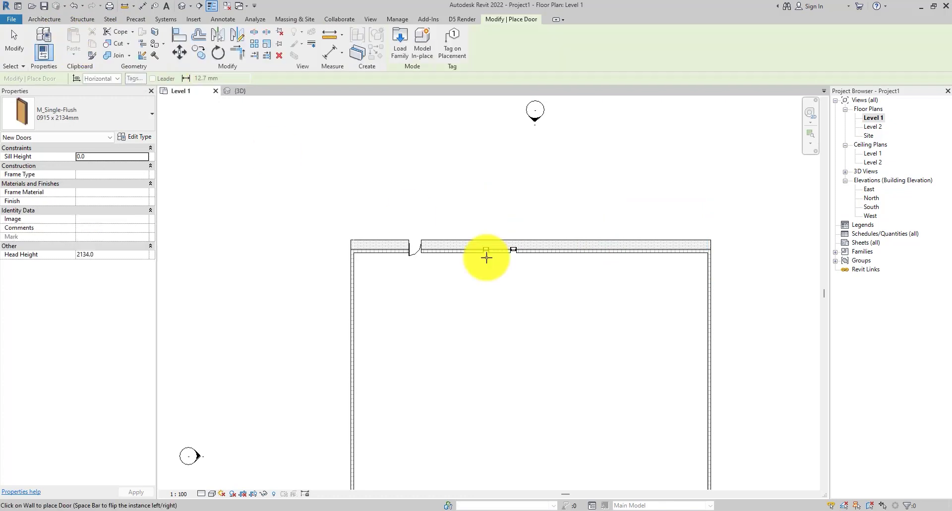
{"action": "left_click", "coordinate": [565, 248]}
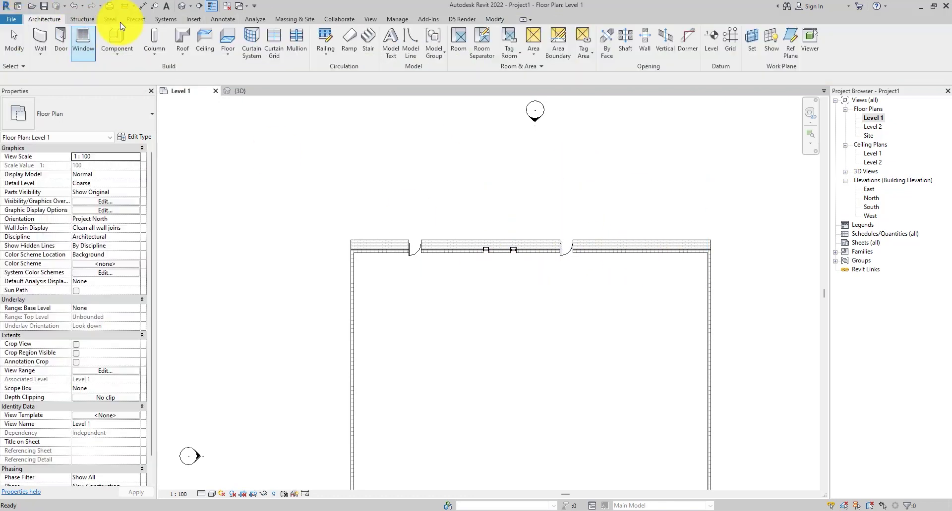
{"action": "left_click", "coordinate": [186, 5]}
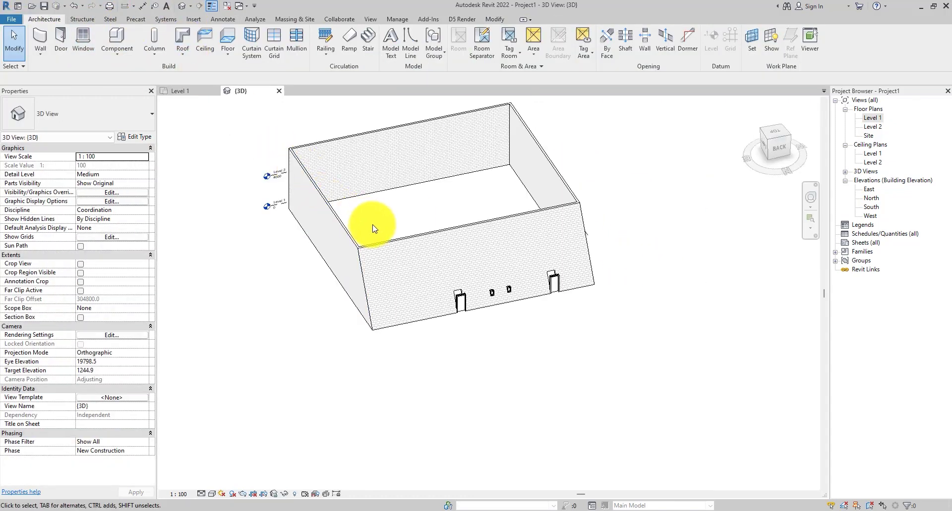
{"action": "scroll", "coordinate": [384, 221], "scroll_direction": "up", "scroll_amount": 3}
{"action": "mouse_move", "coordinate": [385, 220]}
{"action": "middle_mouse_down", "text": "shift"}
{"action": "mouse_move", "coordinate": [518, 329]}
{"action": "mouse_move", "coordinate": [380, 203]}
{"action": "mouse_move", "coordinate": [441, 289]}
{"action": "mouse_move", "coordinate": [535, 277]}
{"action": "mouse_move", "coordinate": [560, 210]}
{"action": "mouse_move", "coordinate": [604, 265]}
{"action": "middle_mouse_up", "text": "shift"}
{"action": "scroll", "coordinate": [463, 332], "scroll_direction": "up", "scroll_amount": 3}
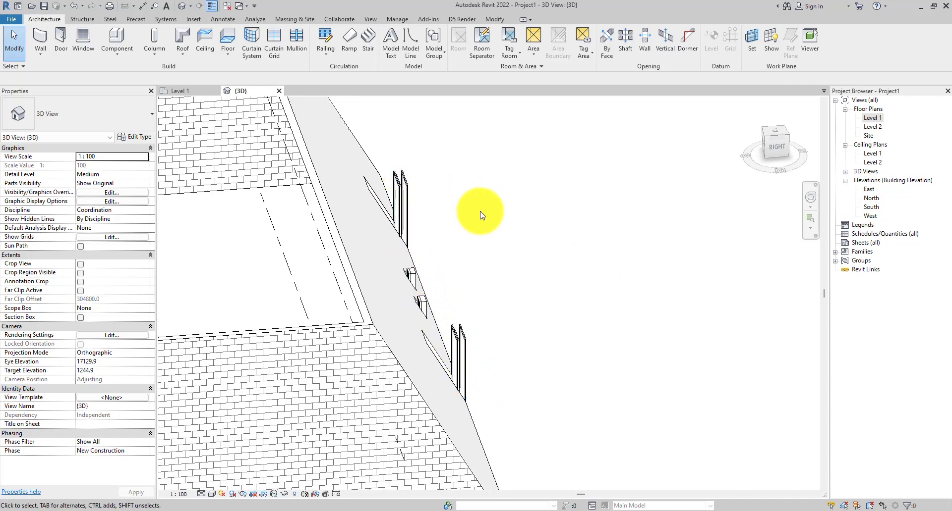
{"action": "mouse_move", "coordinate": [485, 212]}
{"action": "middle_mouse_down", "text": "shift"}
{"action": "mouse_move", "coordinate": [471, 293]}
{"action": "mouse_move", "coordinate": [489, 307]}
{"action": "mouse_move", "coordinate": [409, 260]}
{"action": "mouse_move", "coordinate": [450, 272]}
{"action": "mouse_move", "coordinate": [392, 250]}
{"action": "mouse_move", "coordinate": [366, 196]}
{"action": "mouse_move", "coordinate": [472, 236]}
{"action": "middle_mouse_up", "text": "shift"}
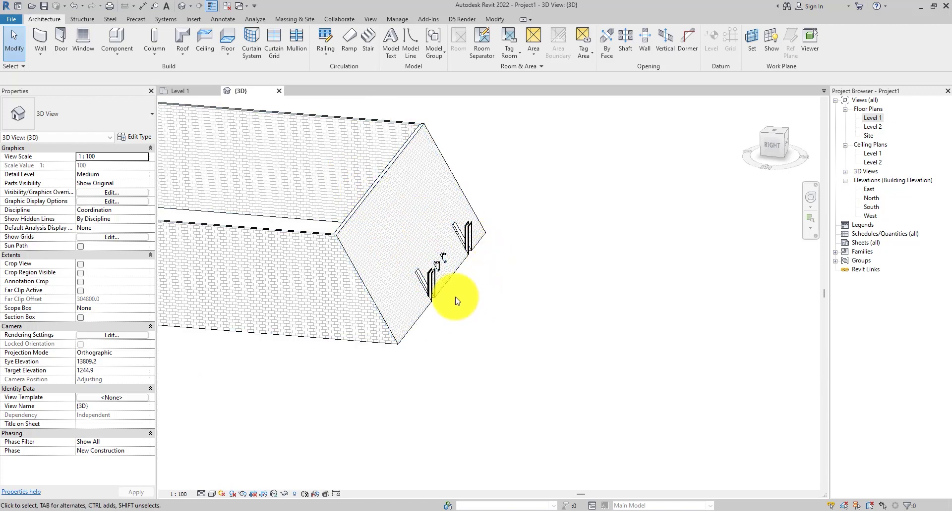
{"action": "left_click", "coordinate": [433, 278]}
- Select all door instances in the project and set their Orientation to Slanted
{"action": "scroll", "coordinate": [433, 278], "scroll_direction": "up", "scroll_amount": 3}
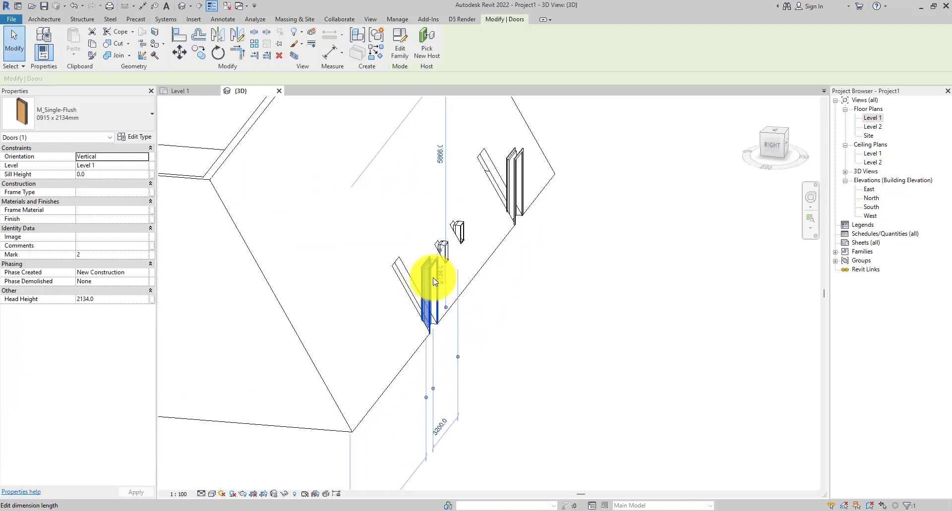
{"action": "scroll", "coordinate": [433, 277], "scroll_direction": "up", "scroll_amount": 3}
{"action": "right_click", "coordinate": [433, 278]}
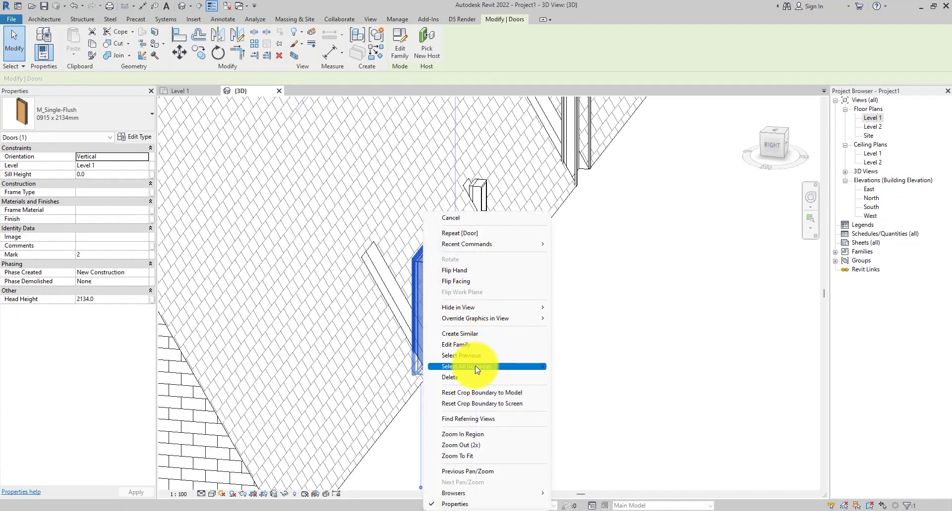
{"action": "mouse_move", "coordinate": [475, 366]}
{"action": "left_click", "coordinate": [584, 377]}
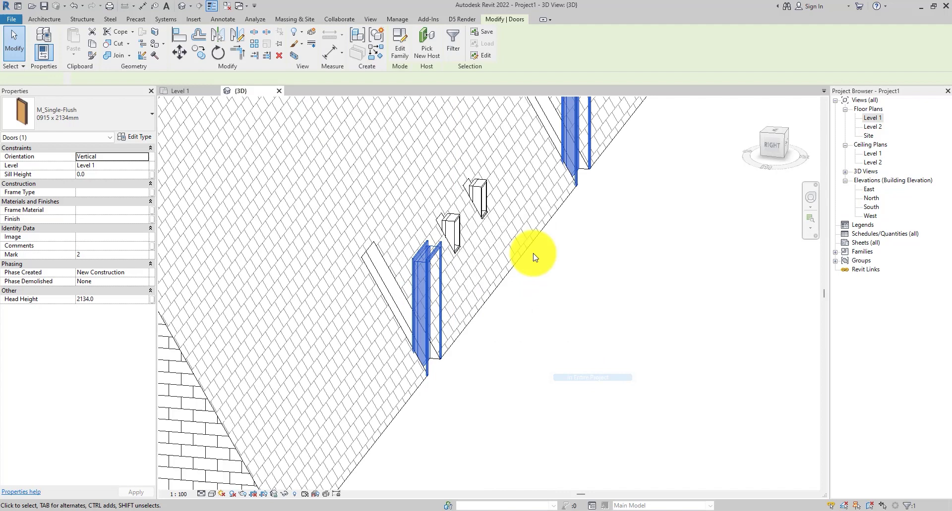
{"action": "scroll", "coordinate": [532, 251], "scroll_direction": "down", "scroll_amount": 2}
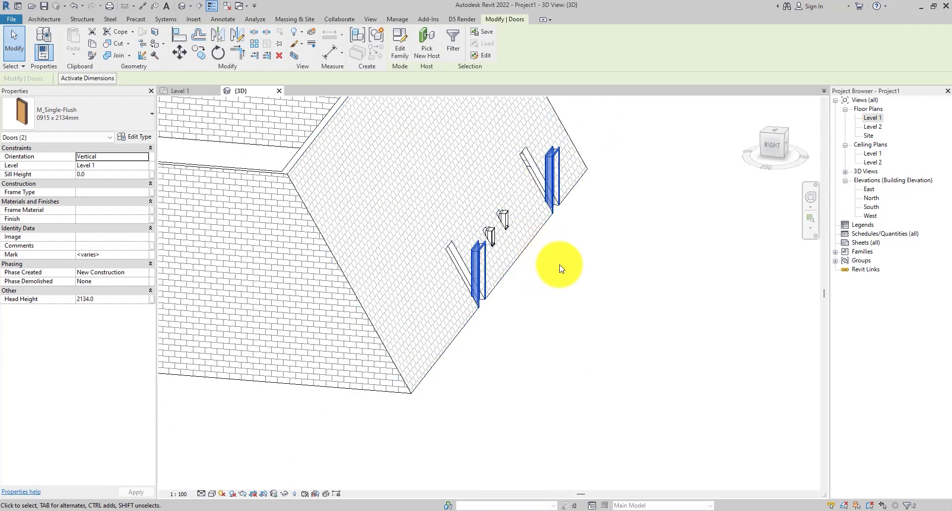
{"action": "left_click", "coordinate": [96, 155]}
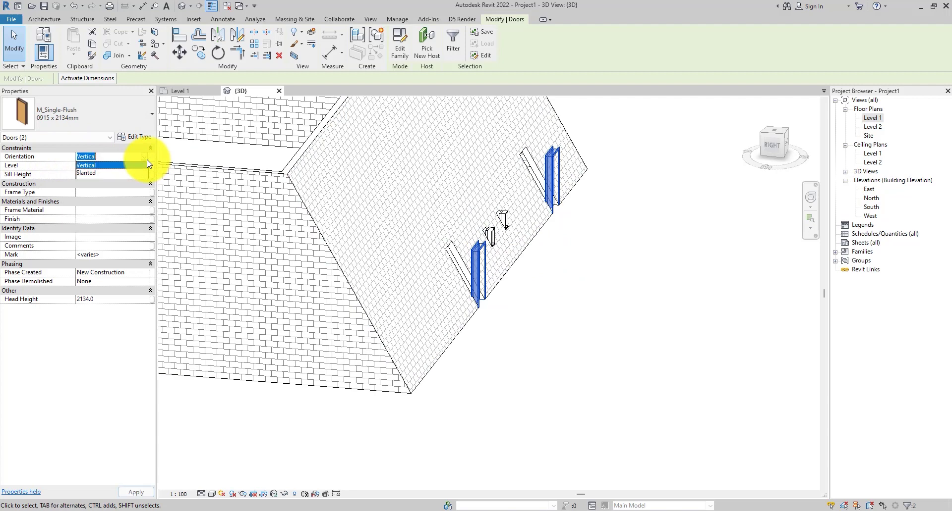
{"action": "left_click", "coordinate": [136, 492]}
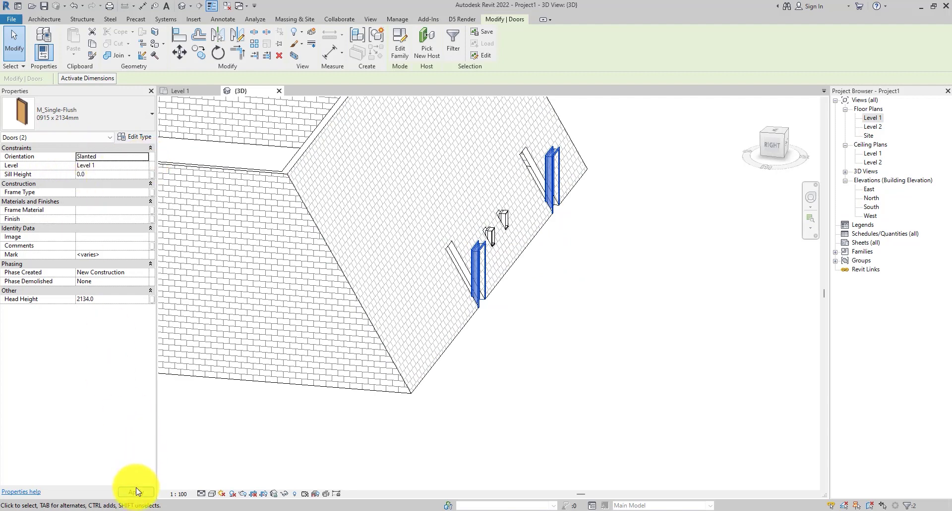
{"action": "left_click", "coordinate": [633, 323]}
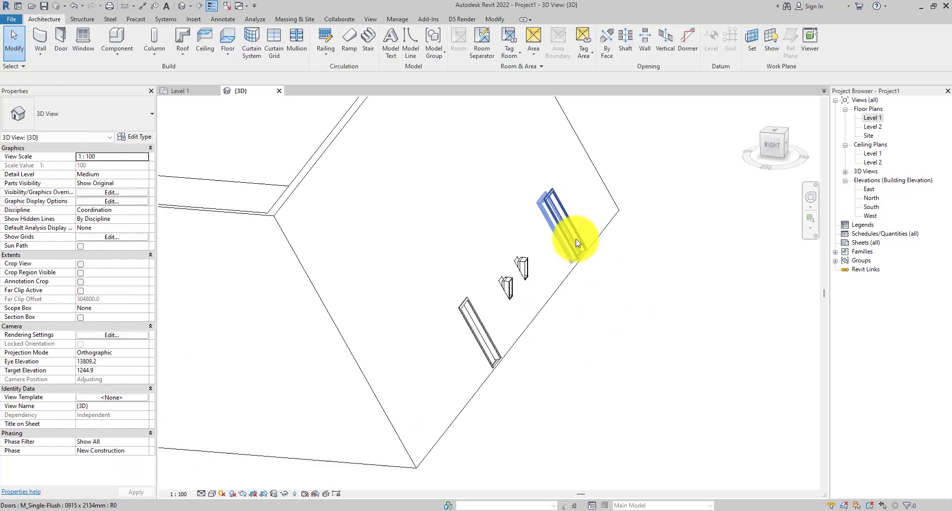
- Set both fixed windows' Orientation to Slanted and orbit to check the openings
{"action": "scroll", "coordinate": [550, 322], "scroll_direction": "down", "scroll_amount": 1}
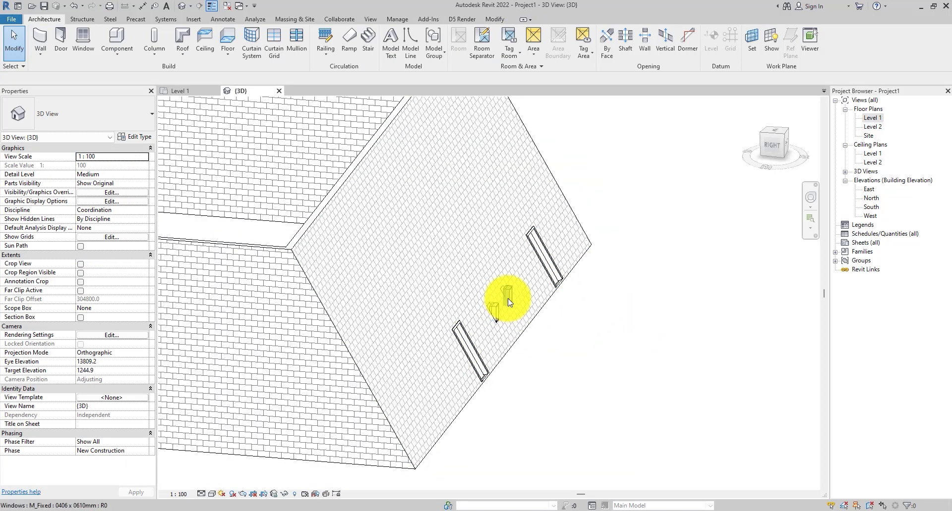
{"action": "left_click", "coordinate": [508, 299]}
{"action": "left_click", "coordinate": [494, 310], "text": "ctrl"}
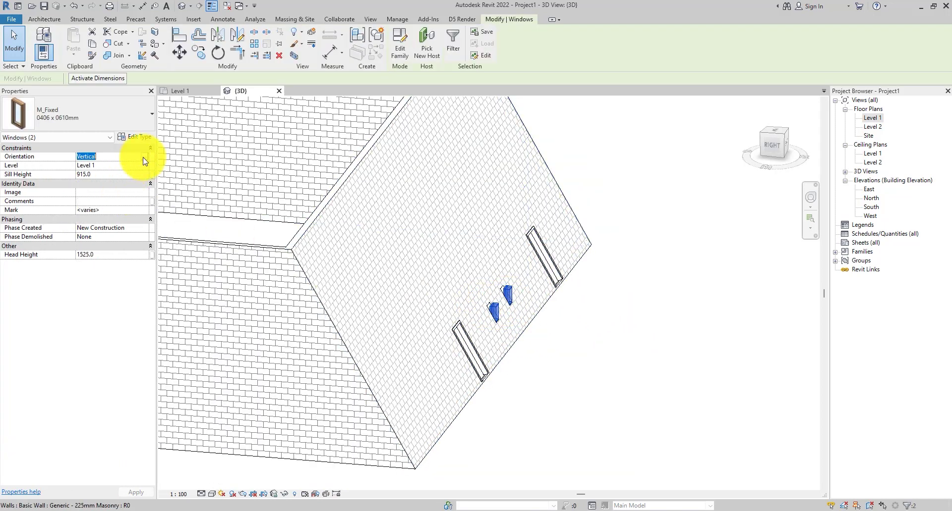
{"action": "left_click", "coordinate": [105, 171]}
{"action": "left_click", "coordinate": [578, 329]}
{"action": "mouse_move", "coordinate": [578, 329]}
{"action": "middle_mouse_down", "text": "shift"}
{"action": "mouse_move", "coordinate": [603, 323]}
{"action": "mouse_move", "coordinate": [558, 371]}
{"action": "mouse_move", "coordinate": [434, 397]}
{"action": "mouse_move", "coordinate": [441, 401]}
{"action": "middle_mouse_up", "text": "shift"}
{"action": "mouse_move", "coordinate": [548, 420]}
{"action": "middle_mouse_down", "text": "shift"}
{"action": "mouse_move", "coordinate": [374, 291]}
{"action": "mouse_move", "coordinate": [554, 376]}
{"action": "mouse_move", "coordinate": [666, 388]}
{"action": "middle_mouse_up", "text": "shift"}
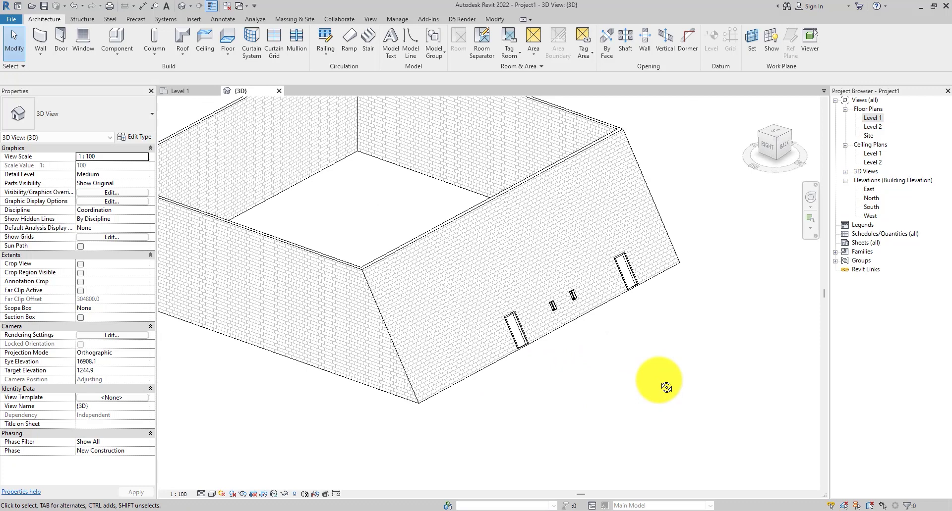
- In the Level 1 plan, choose the Exterior Glazing curtain wall type and enable Automatically Embed
{"action": "scroll", "coordinate": [590, 374], "scroll_direction": "down", "scroll_amount": 3}
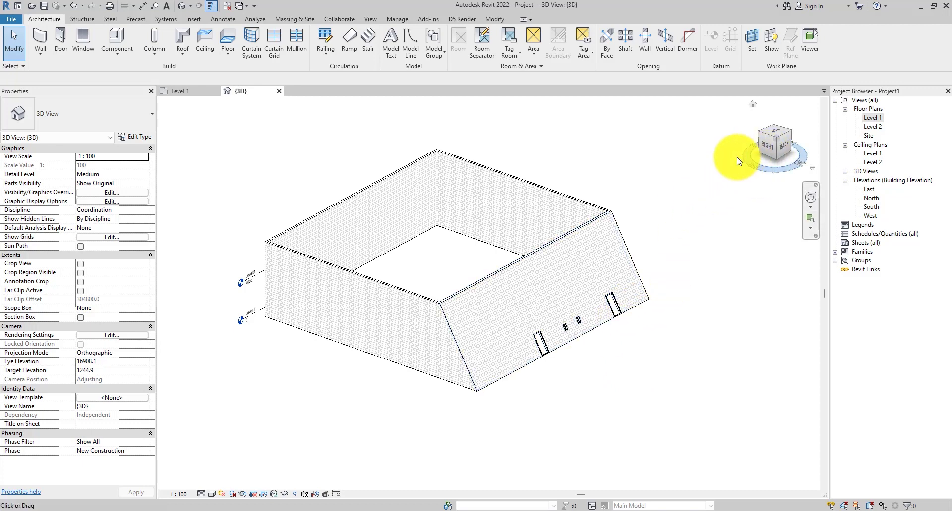
{"action": "double_click", "coordinate": [873, 117]}
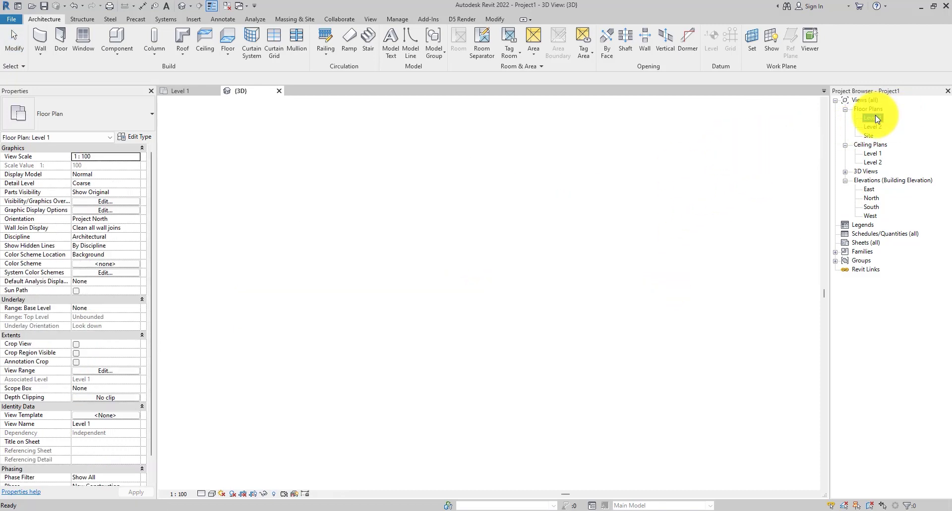
{"action": "scroll", "coordinate": [447, 233], "scroll_direction": "down", "scroll_amount": 3}
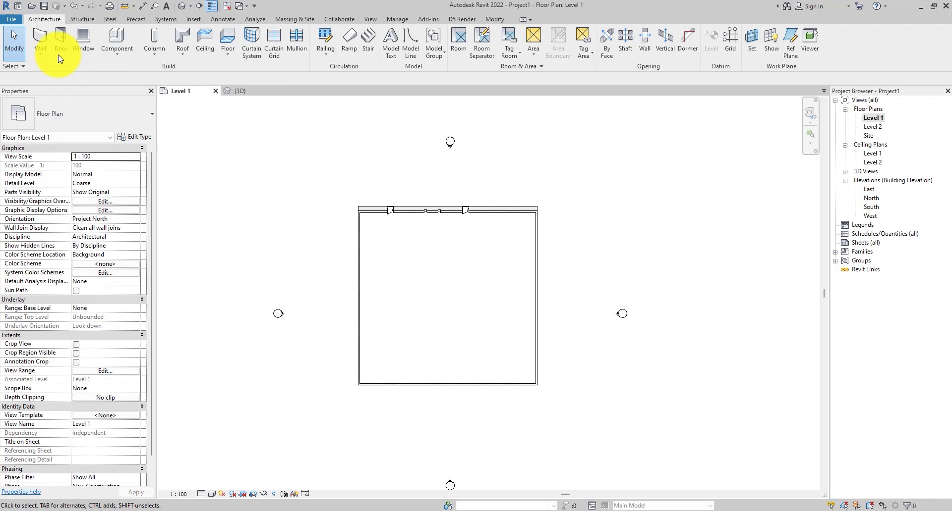
{"action": "left_click", "coordinate": [38, 42]}
{"action": "left_click", "coordinate": [74, 113]}
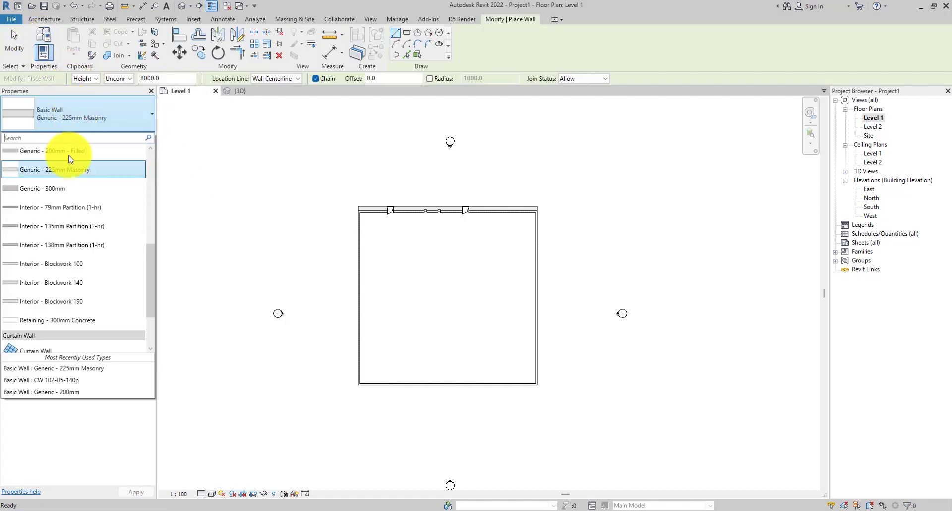
{"action": "scroll", "coordinate": [51, 289], "scroll_direction": "down", "scroll_amount": 5}
{"action": "left_click", "coordinate": [56, 294]}
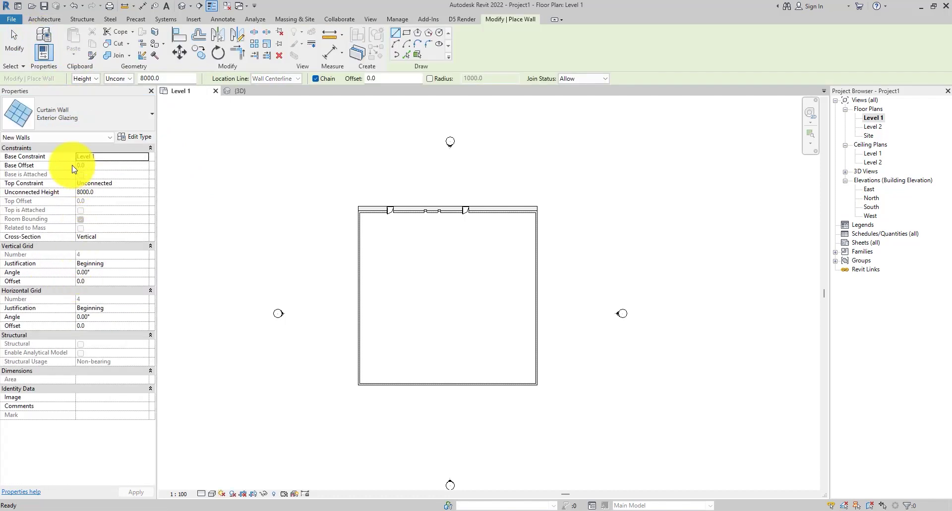
{"action": "left_click", "coordinate": [129, 136]}
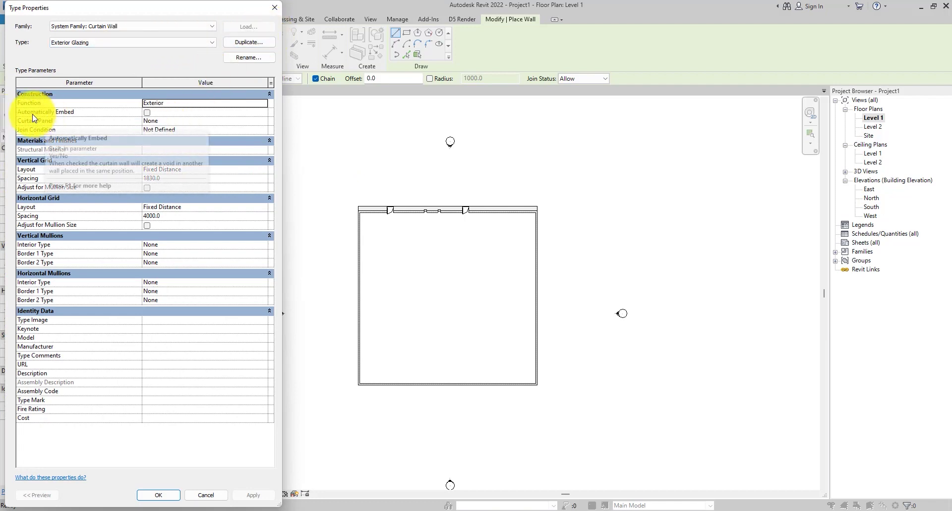
{"action": "left_click", "coordinate": [148, 113]}
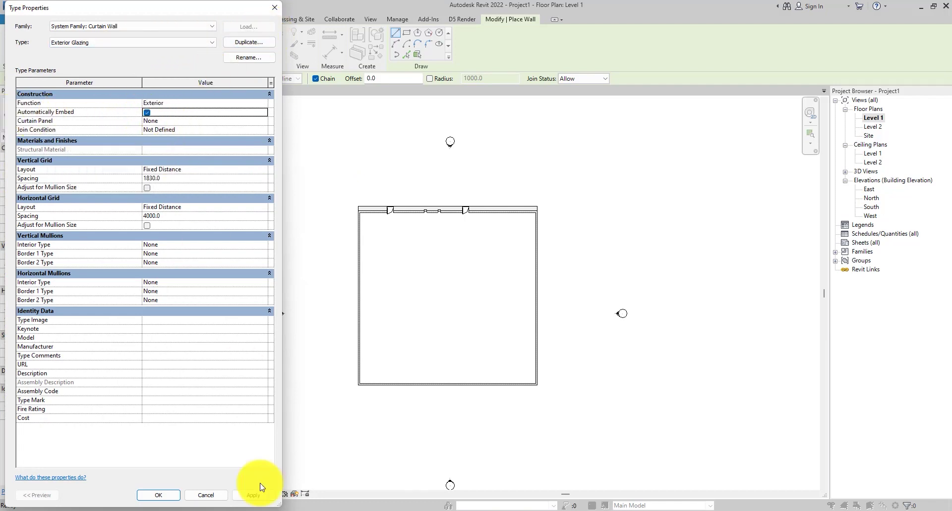
{"action": "left_click", "coordinate": [158, 496]}
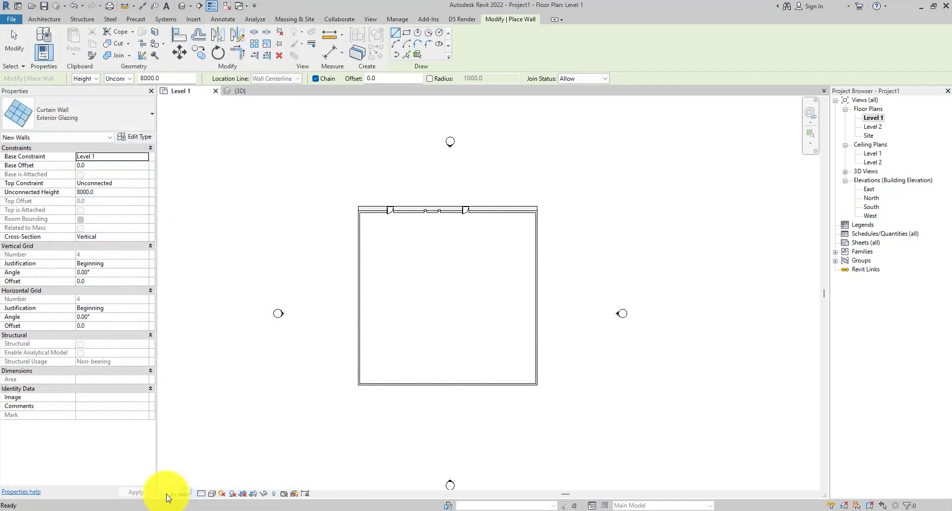
- Draw one curtain wall segment along the left masonry wall
{"action": "scroll", "coordinate": [354, 250], "scroll_direction": "up", "scroll_amount": 3}
{"action": "scroll", "coordinate": [367, 233], "scroll_direction": "up", "scroll_amount": 2}
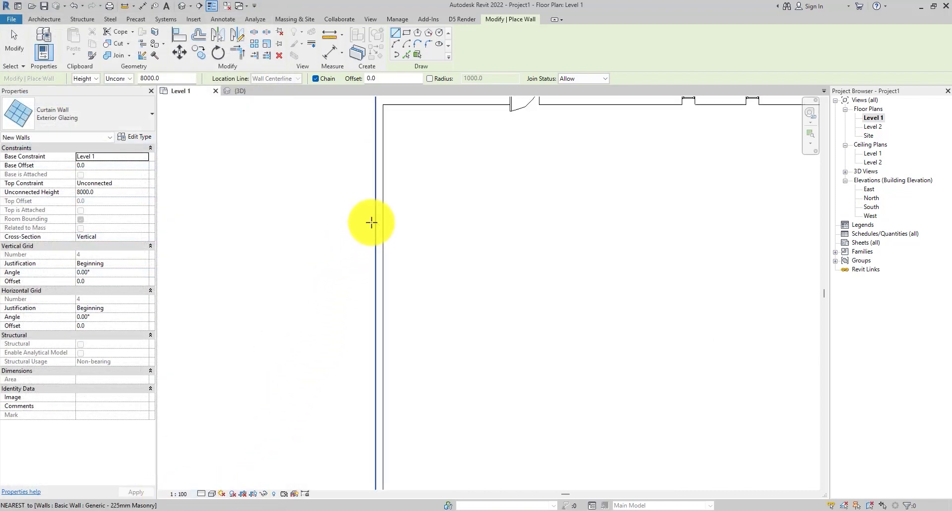
{"action": "left_click", "coordinate": [378, 214]}
{"action": "scroll", "coordinate": [378, 232], "scroll_direction": "down", "scroll_amount": 3}
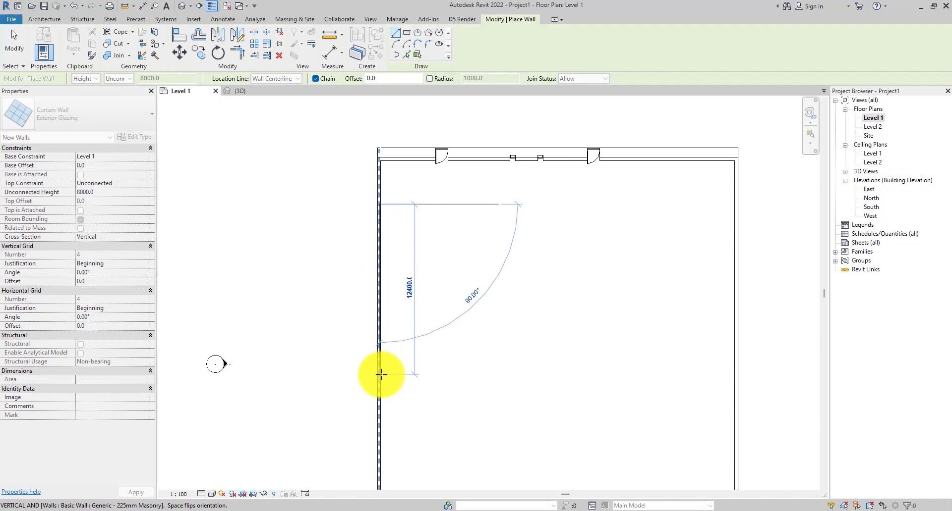
{"action": "scroll", "coordinate": [396, 307], "scroll_direction": "down", "scroll_amount": 1}
{"action": "left_click", "coordinate": [393, 307]}
{"action": "key", "text": "Escape"}
{"action": "scroll", "coordinate": [474, 278], "scroll_direction": "down", "scroll_amount": 2}
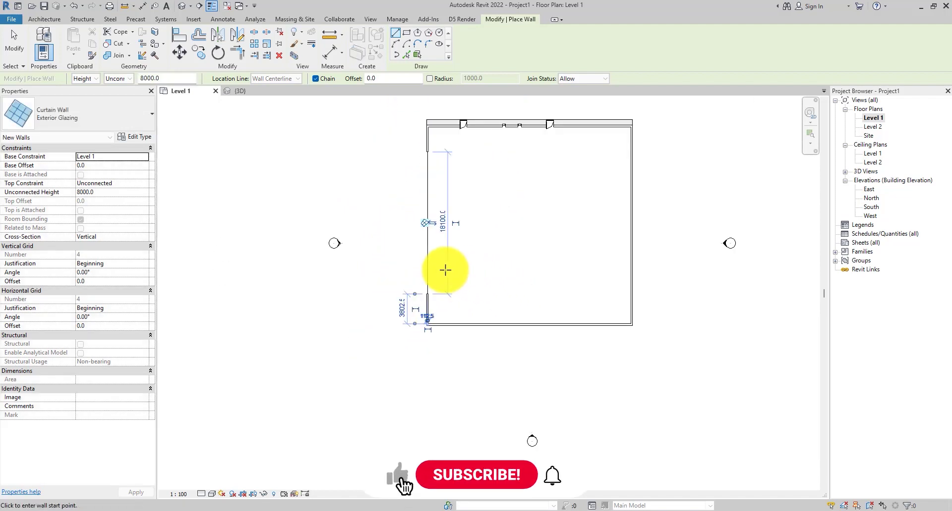
{"action": "left_click", "coordinate": [21, 51]}
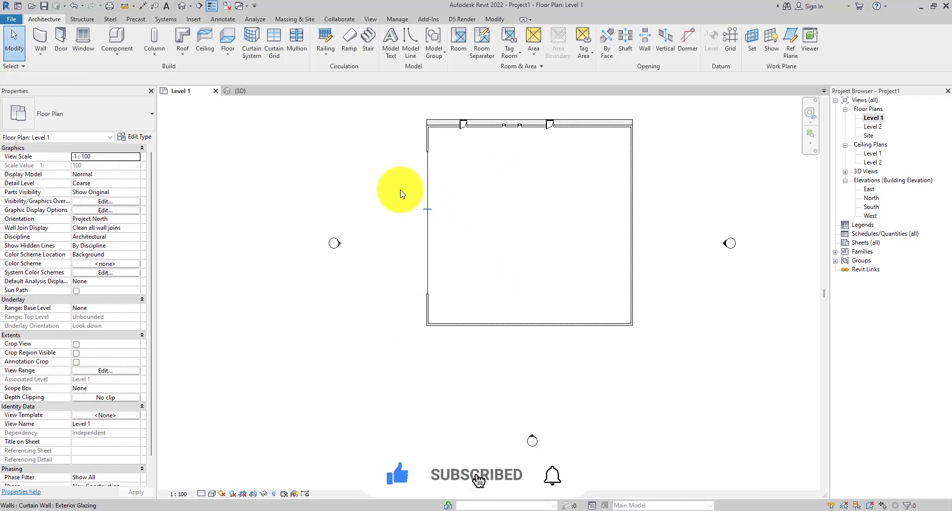
- In the 3D view, drag the curtain wall's left end inward
{"action": "left_click", "coordinate": [180, 6]}
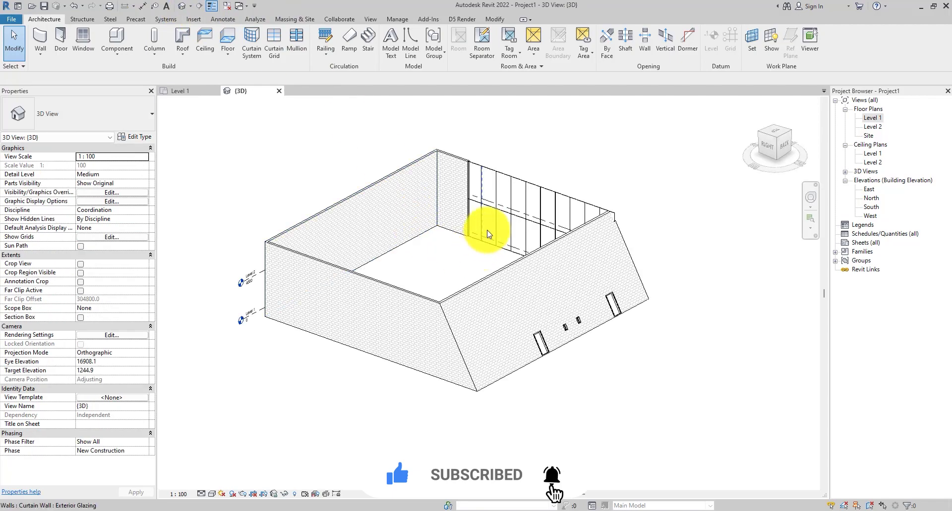
{"action": "left_click", "coordinate": [522, 192]}
{"action": "left_click", "coordinate": [530, 171]}
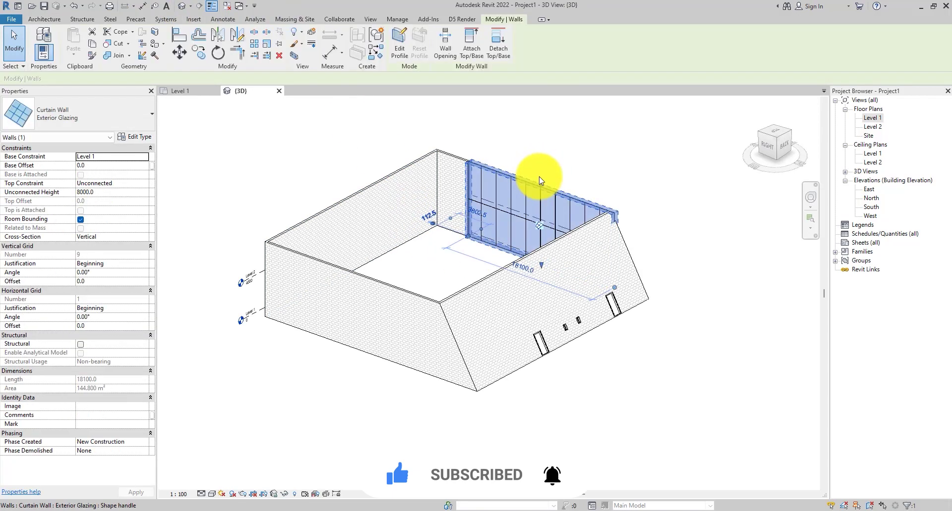
{"action": "scroll", "coordinate": [540, 186], "scroll_direction": "up", "scroll_amount": 3}
{"action": "key", "text": "Escape"}
{"action": "scroll", "coordinate": [550, 189], "scroll_direction": "down", "scroll_amount": 5}
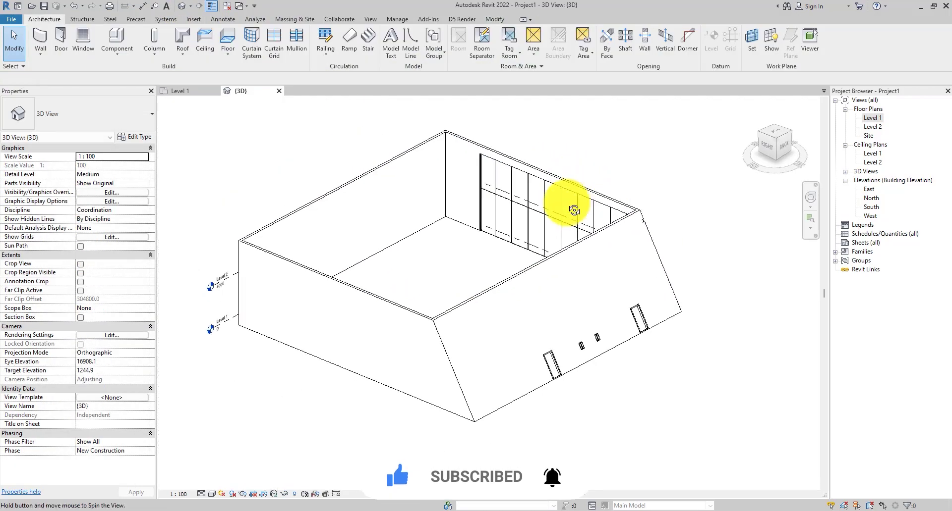
{"action": "middle_click_drag", "start_coordinate": [570, 204], "coordinate": [450, 240], "text": "shift"}
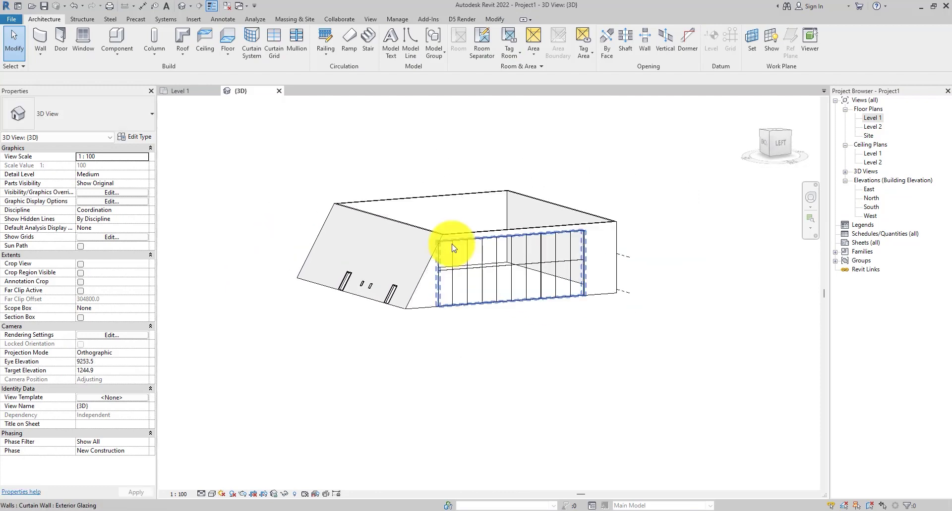
{"action": "left_click", "coordinate": [451, 257]}
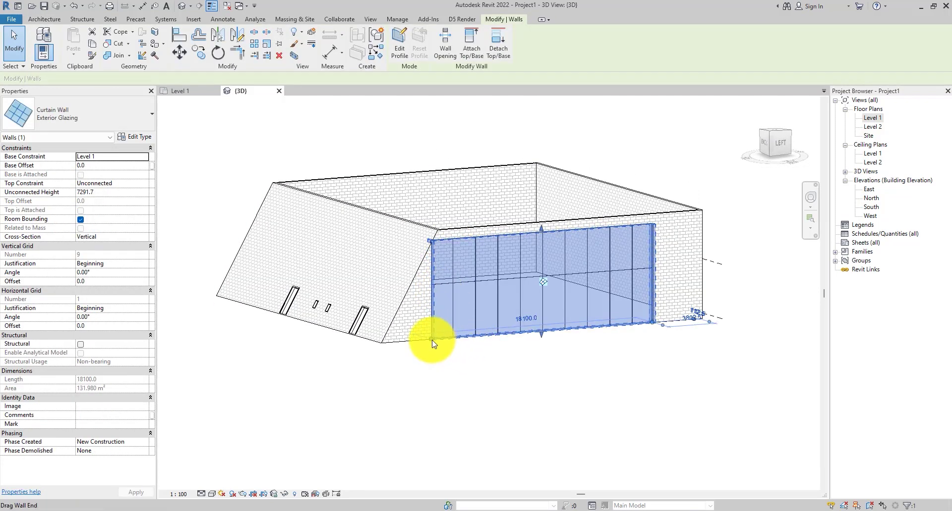
{"action": "left_click_drag", "start_coordinate": [432, 344], "coordinate": [458, 337]}
{"action": "left_click", "coordinate": [442, 388]}
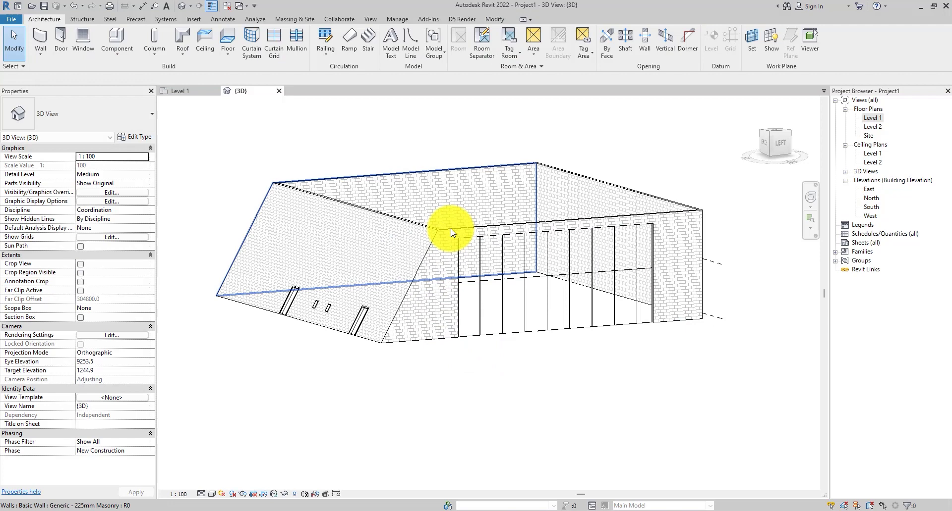
- Set the host masonry wall's Cross-Section to Slanted at 30° from vertical
{"action": "middle_click_drag", "start_coordinate": [418, 257], "coordinate": [436, 276], "text": "shift"}
{"action": "left_click", "coordinate": [405, 286]}
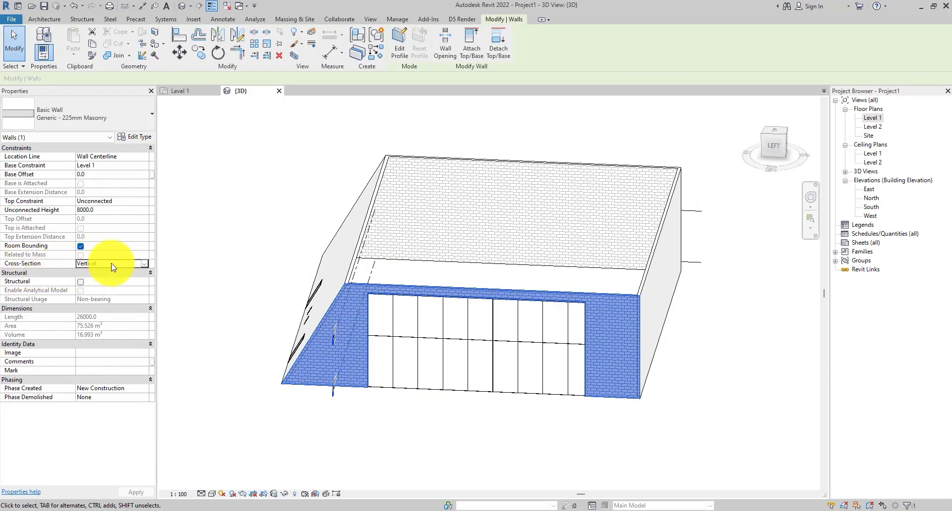
{"action": "left_click", "coordinate": [87, 280]}
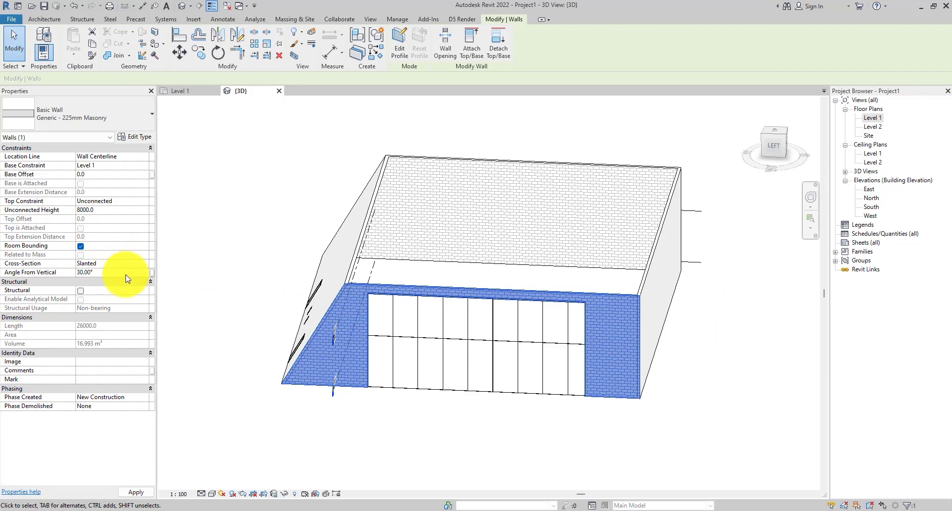
{"action": "left_click", "coordinate": [728, 335]}
{"action": "middle_click_drag", "start_coordinate": [728, 336], "coordinate": [440, 291], "text": "shift"}
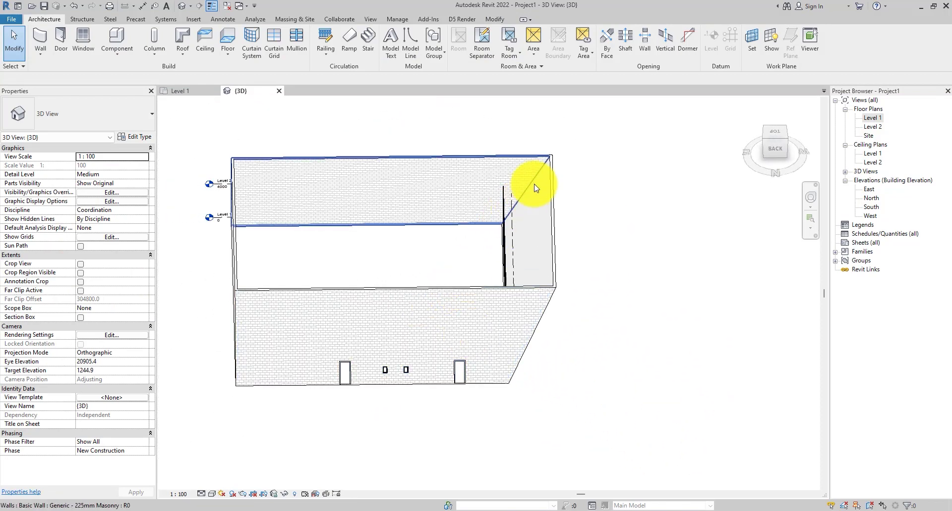
- Set the Exterior Glazing curtain wall's Cross-Section to Slanted at 30.00° from vertical
{"action": "left_click", "coordinate": [502, 218]}
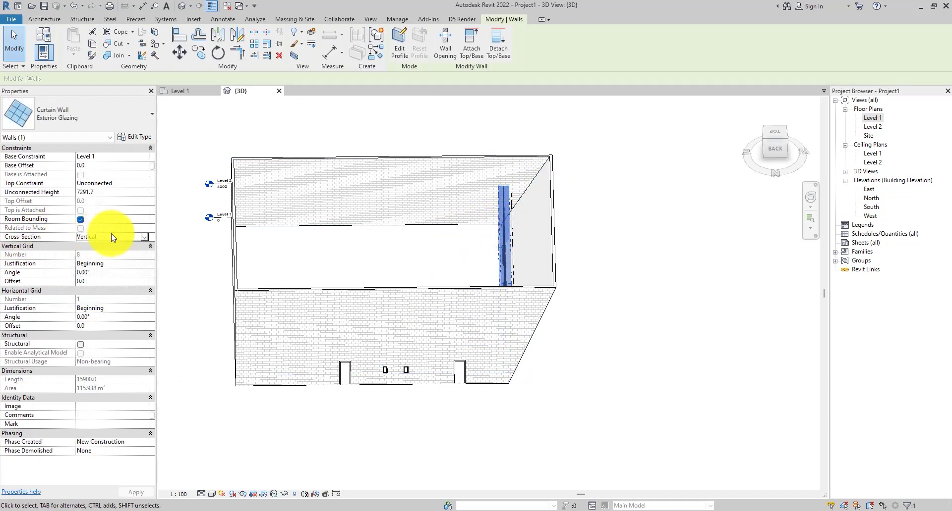
{"action": "left_click", "coordinate": [149, 237]}
{"action": "left_click", "coordinate": [99, 254]}
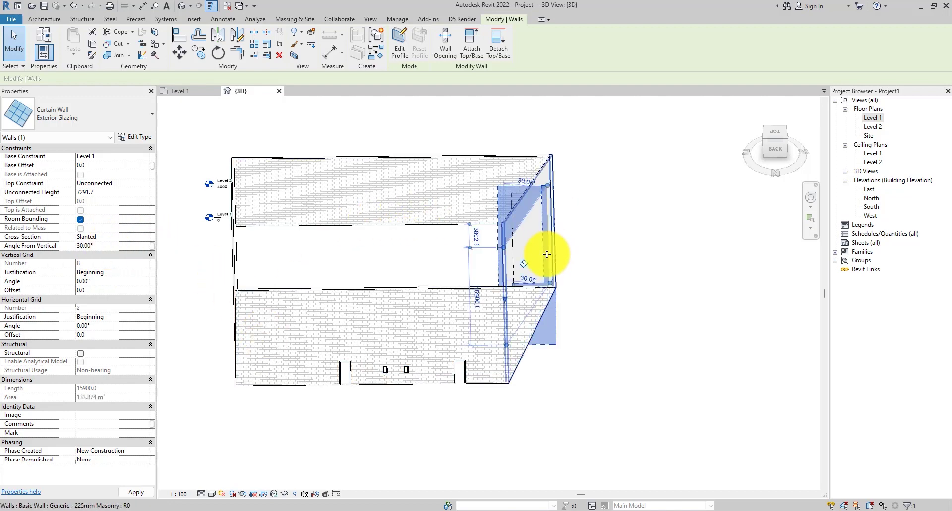
{"action": "middle_click_drag", "start_coordinate": [609, 295], "coordinate": [495, 213], "text": "shift"}
{"action": "left_click", "coordinate": [569, 330]}
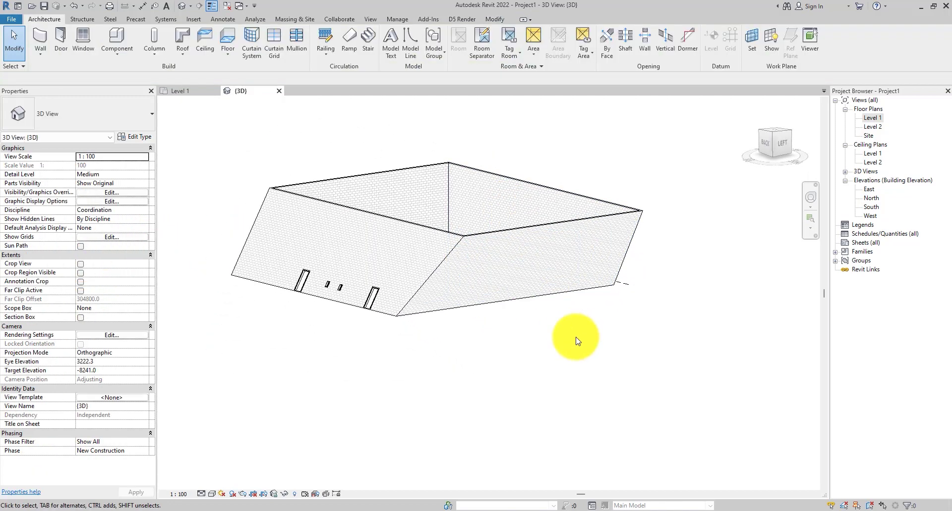
- Cut a rectangular Wall Opening through the slanted masonry wall around the curtain wall
{"action": "left_click", "coordinate": [543, 227]}
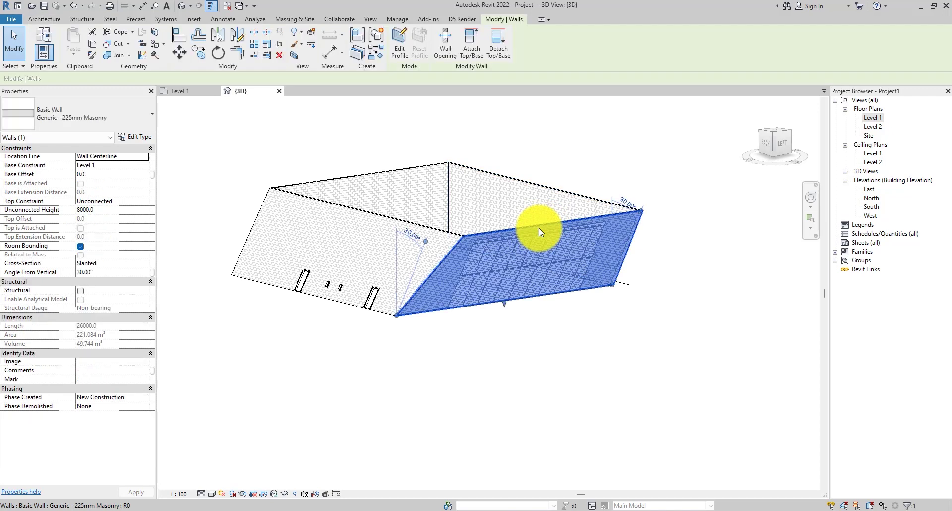
{"action": "left_click", "coordinate": [445, 50]}
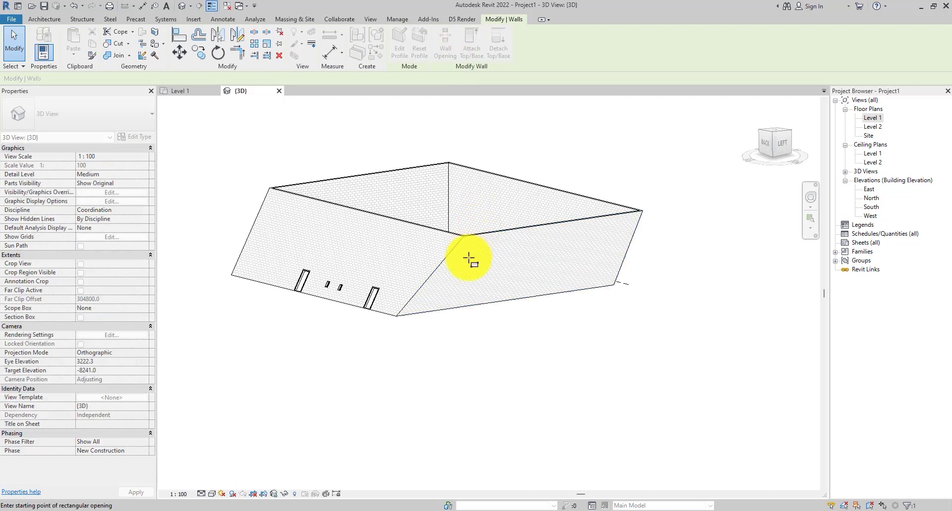
{"action": "left_click", "coordinate": [441, 308]}
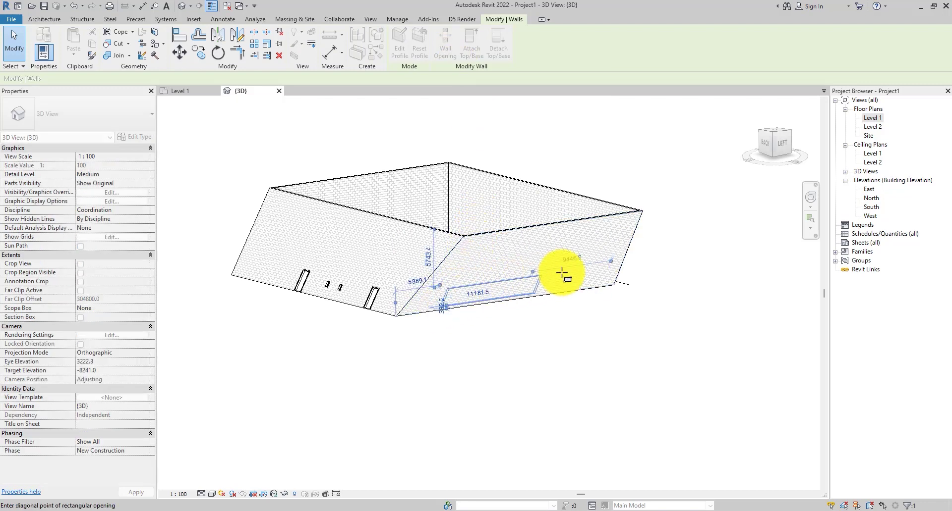
{"action": "left_click", "coordinate": [611, 234]}
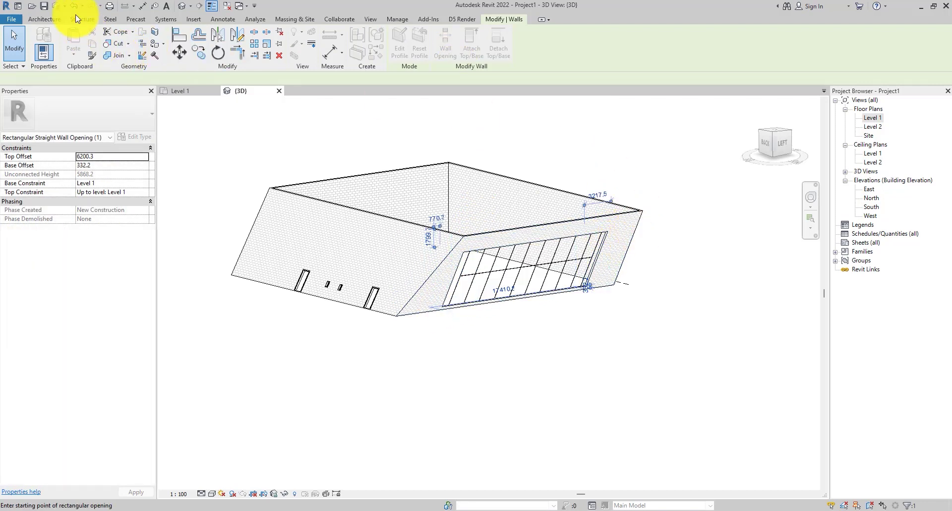
{"action": "left_click", "coordinate": [13, 40]}
- Drag the opening's edge to resize it, giving base offset 332.2 and top offset 6200.3
{"action": "scroll", "coordinate": [444, 287], "scroll_direction": "up", "scroll_amount": 6}
{"action": "left_click", "coordinate": [449, 309]}
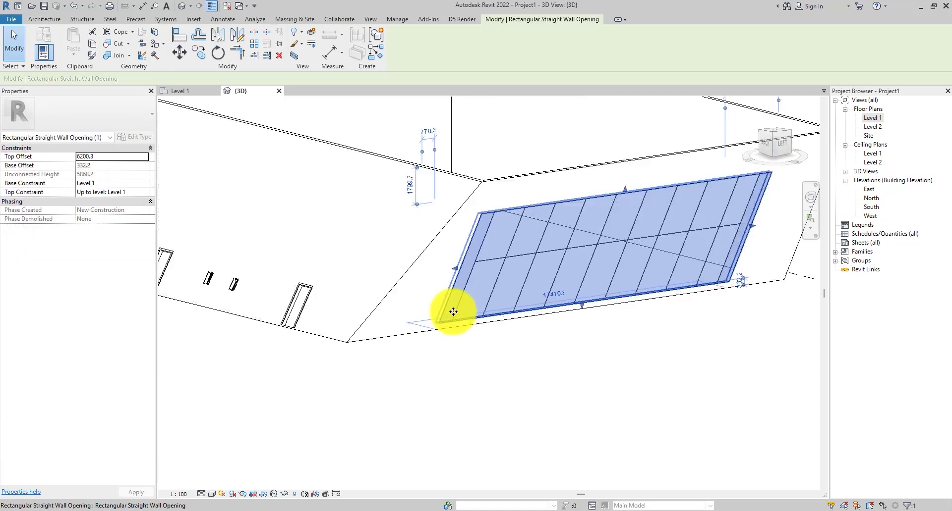
{"action": "left_click_drag", "start_coordinate": [459, 240], "coordinate": [484, 247]}
{"action": "scroll", "coordinate": [471, 274], "scroll_direction": "down", "scroll_amount": 5}
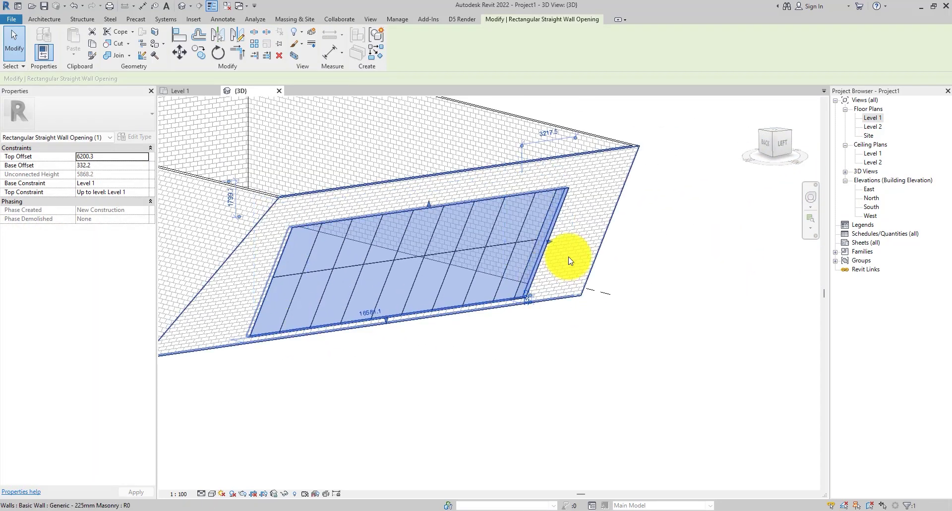
{"action": "scroll", "coordinate": [620, 260], "scroll_direction": "up", "scroll_amount": 5}
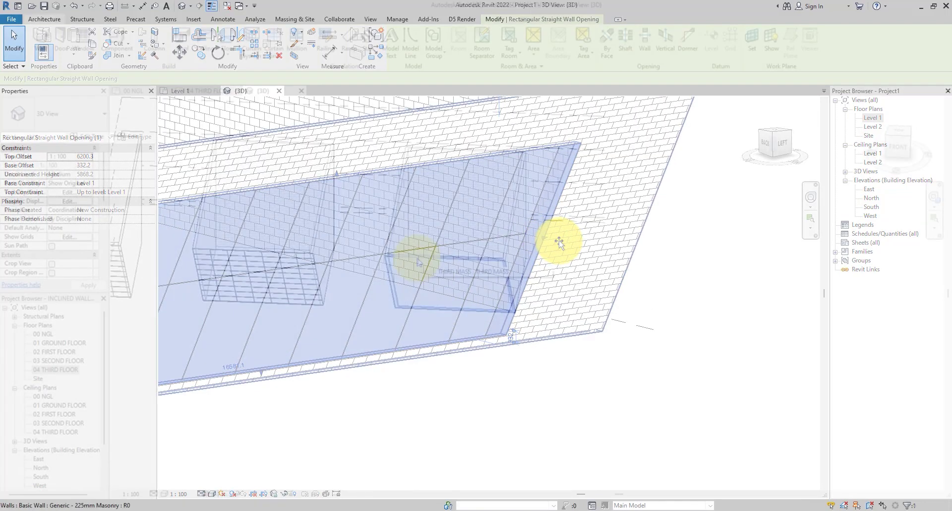
{"action": "left_click_drag", "start_coordinate": [365, 191], "coordinate": [119, 347]}
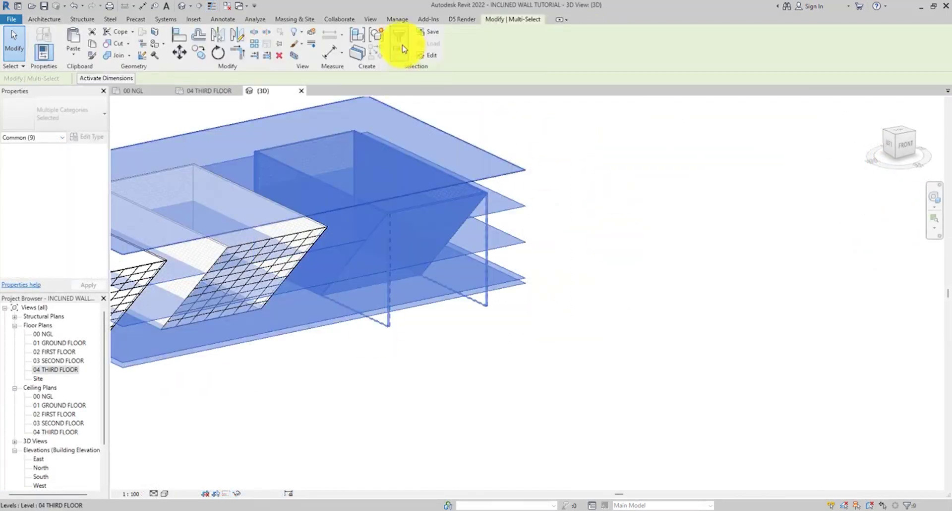
{"action": "left_click", "coordinate": [399, 40]}
{"action": "left_click", "coordinate": [387, 195]}
{"action": "left_click", "coordinate": [387, 212]}
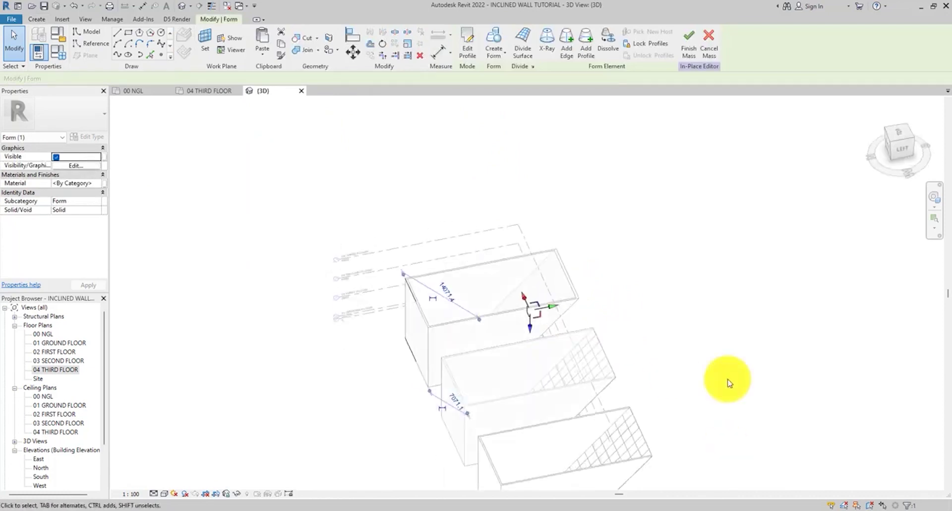
{"action": "middle_click_drag", "start_coordinate": [396, 269], "coordinate": [380, 270], "text": "shift"}
{"action": "left_click", "coordinate": [117, 32]}
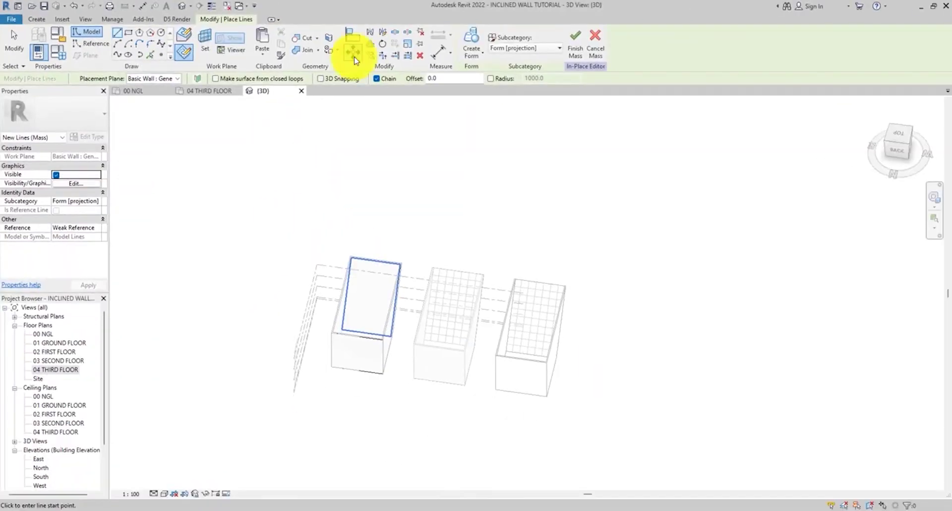
{"action": "scroll", "coordinate": [366, 259], "scroll_direction": "up", "scroll_amount": 4}
{"action": "left_click", "coordinate": [365, 259]}
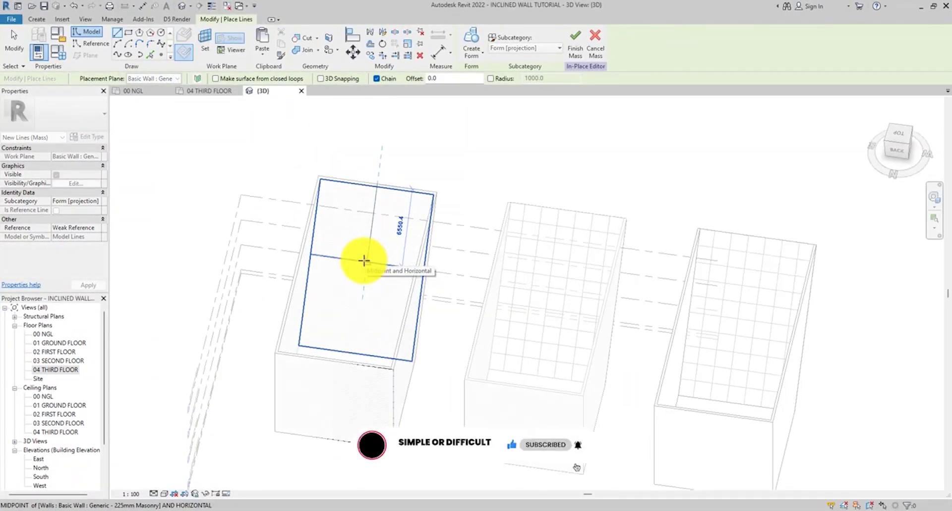
{"action": "left_click", "coordinate": [367, 343]}
{"action": "left_click", "coordinate": [150, 55]}
{"action": "scroll", "coordinate": [510, 276], "scroll_direction": "up", "scroll_amount": 3}
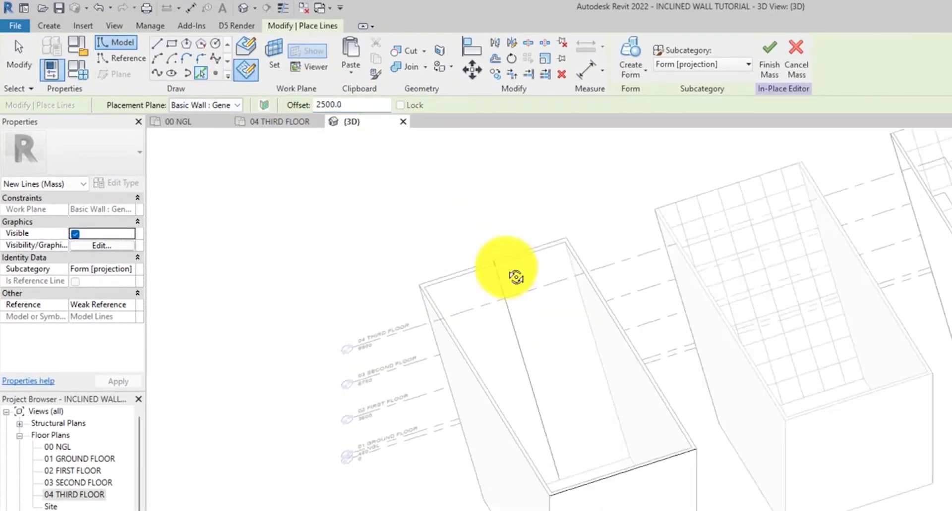